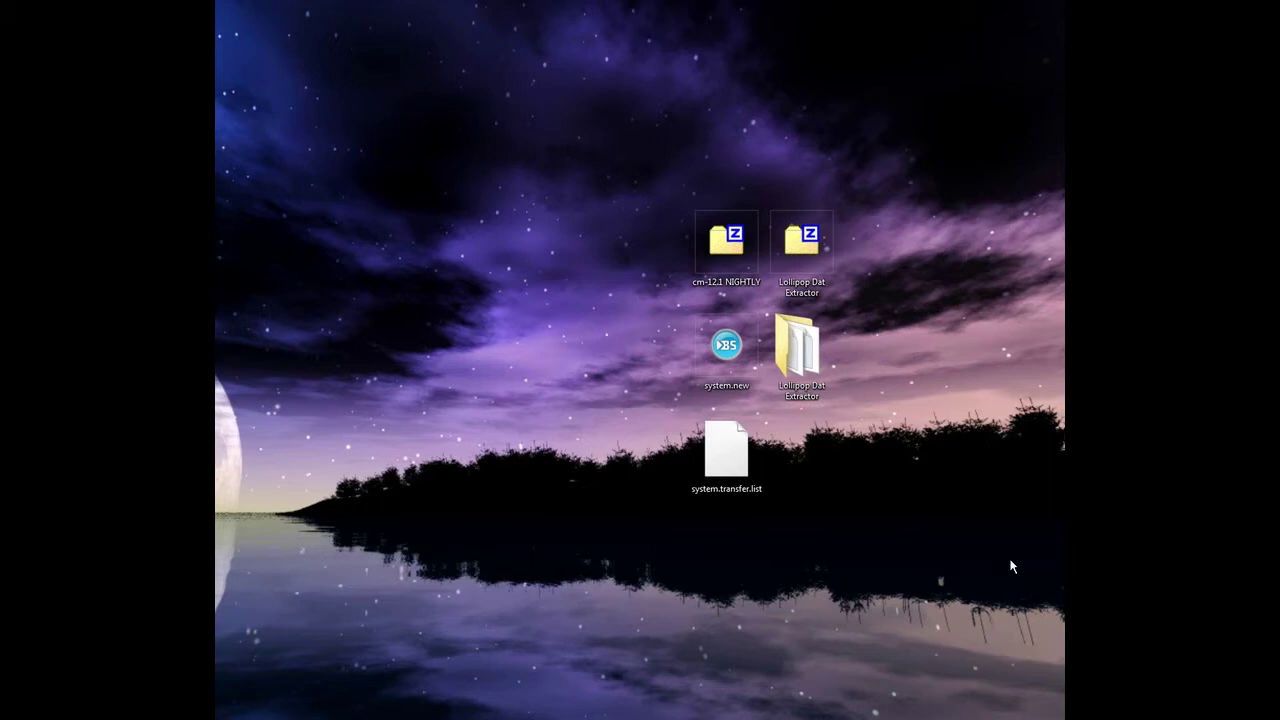
- Move the group of ROM and extractor icons on the desktop one column to the left
drag(614, 182, 947, 567)
drag(695, 210, 620, 200)
click(726, 177)
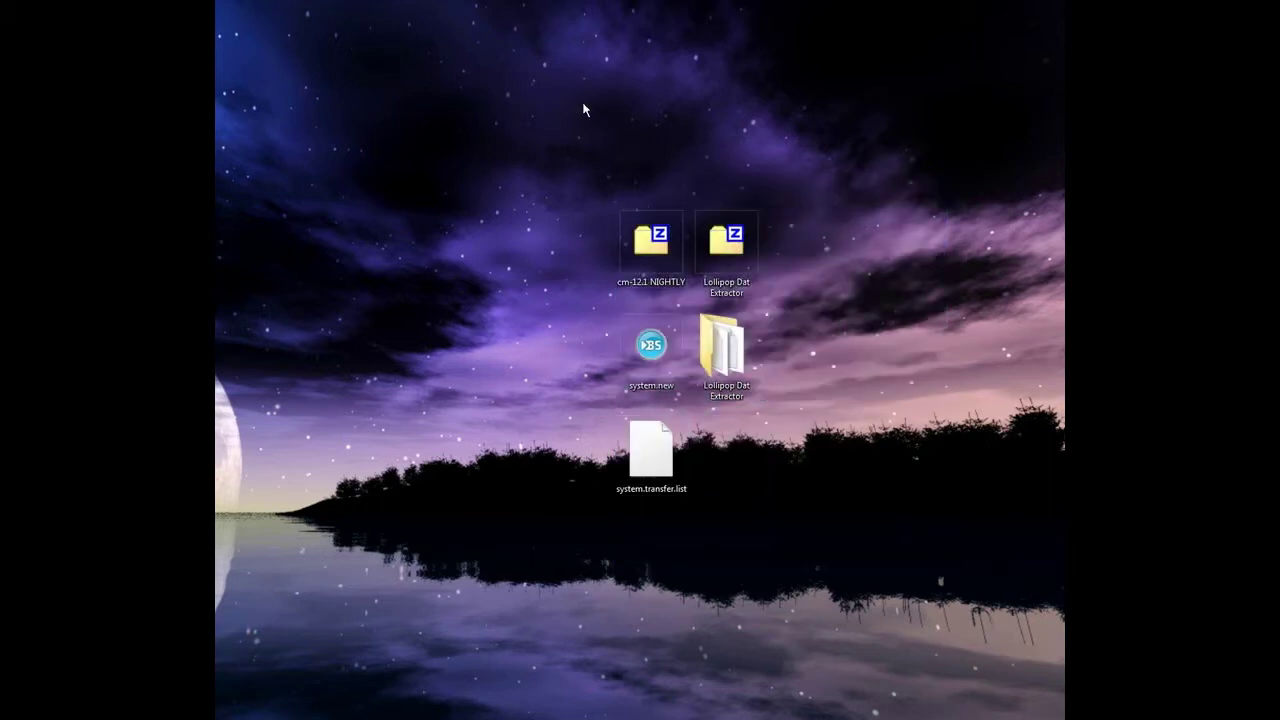
click(651, 457)
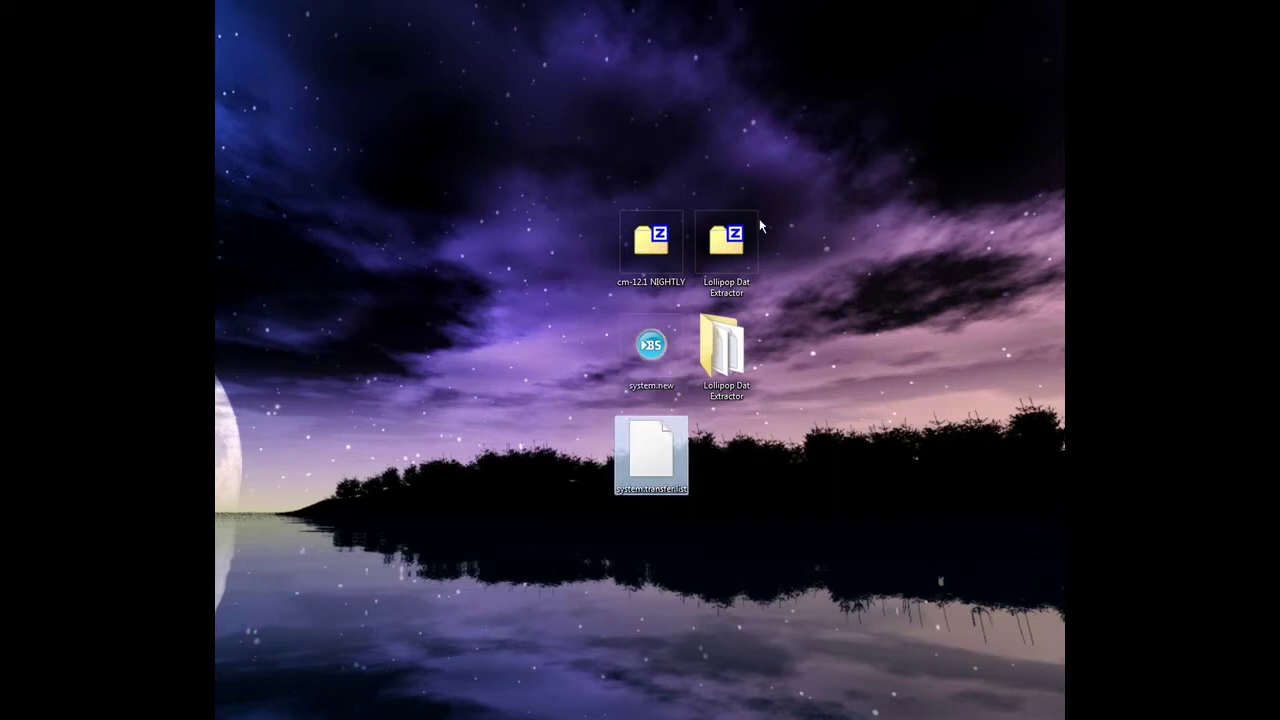
click(728, 245)
click(814, 268)
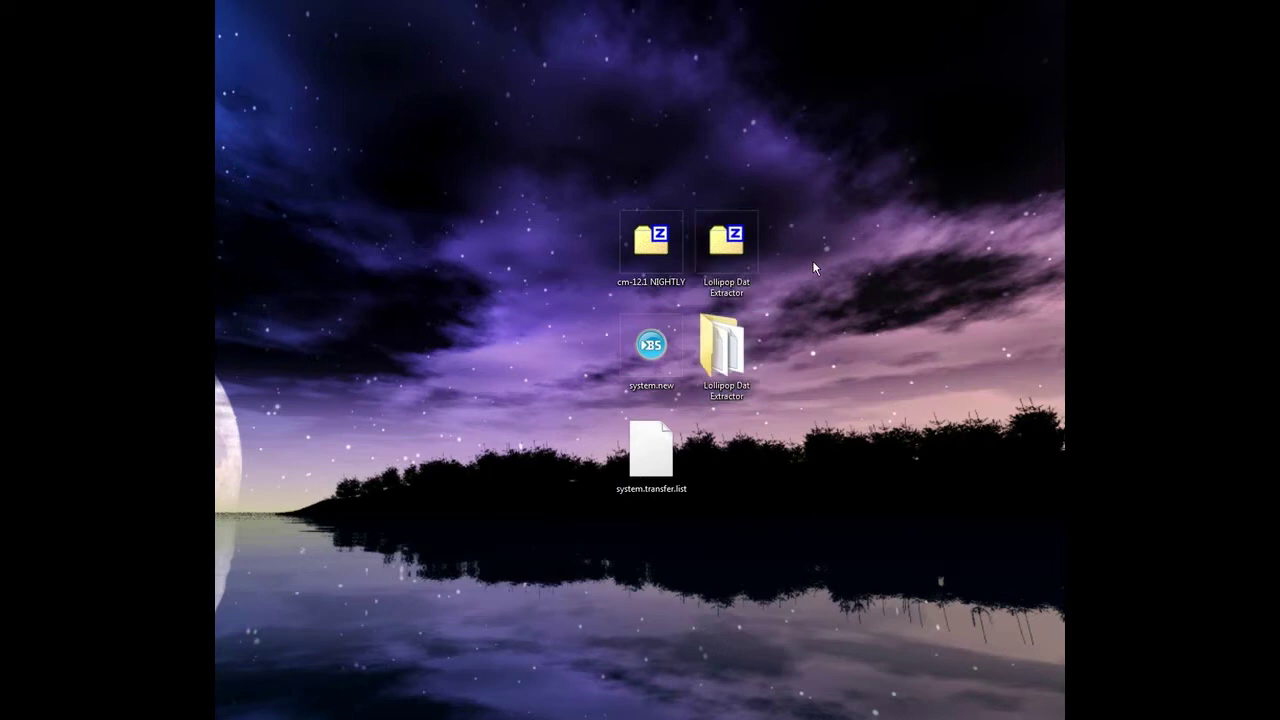
- Inspect the cm-12.1 NIGHTLY archive for system.new.dat and system.transfer.list, and close the archive
double_click(677, 241)
drag(497, 178, 796, 173)
click(783, 441)
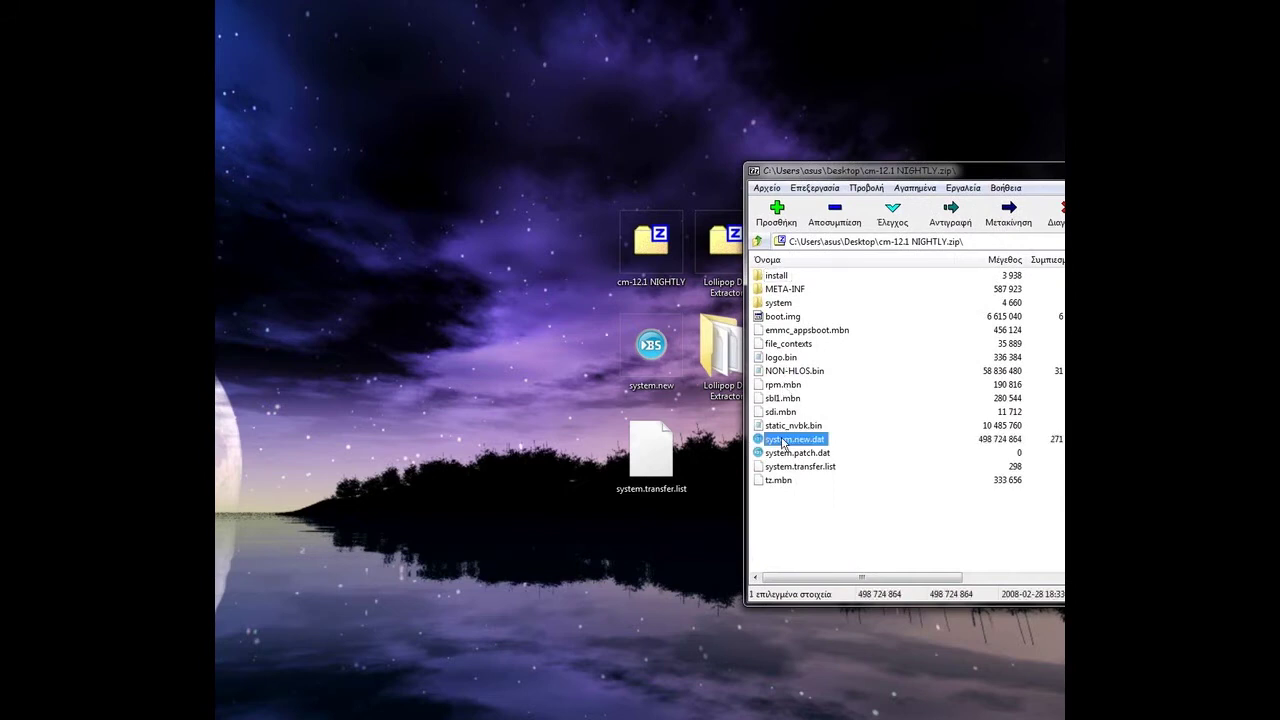
click(789, 467)
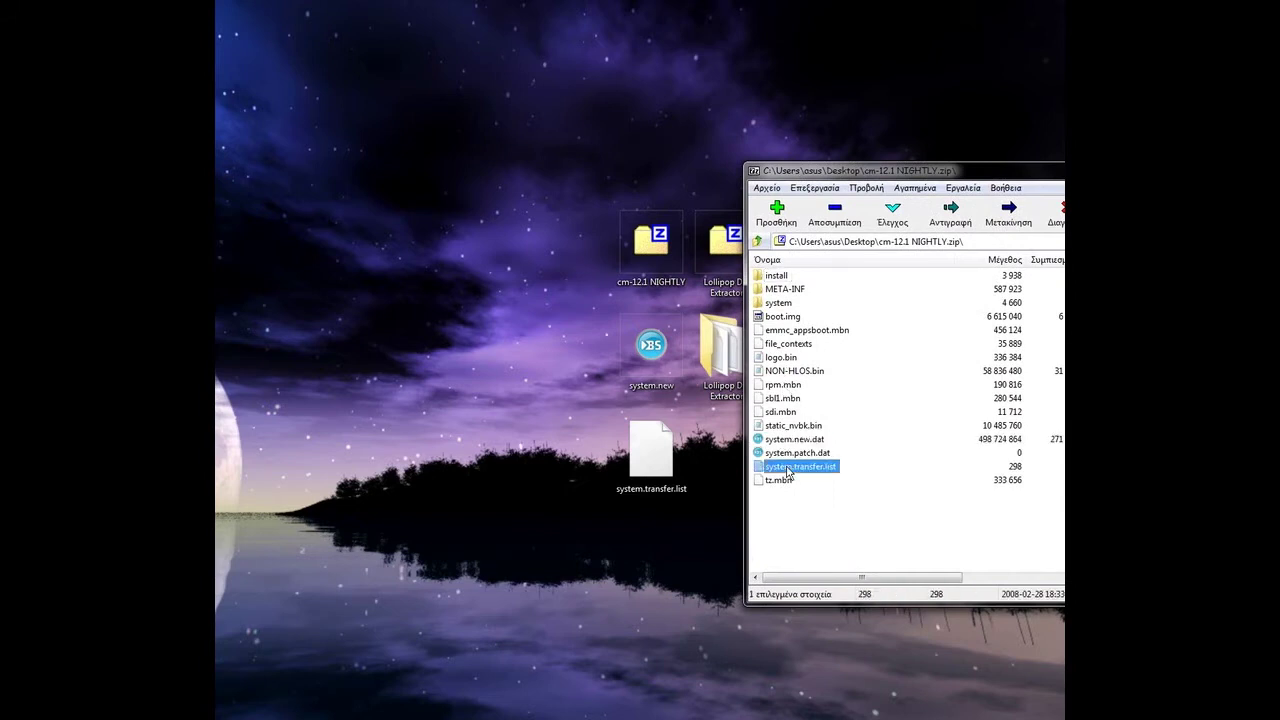
drag(867, 176, 465, 180)
click(840, 169)
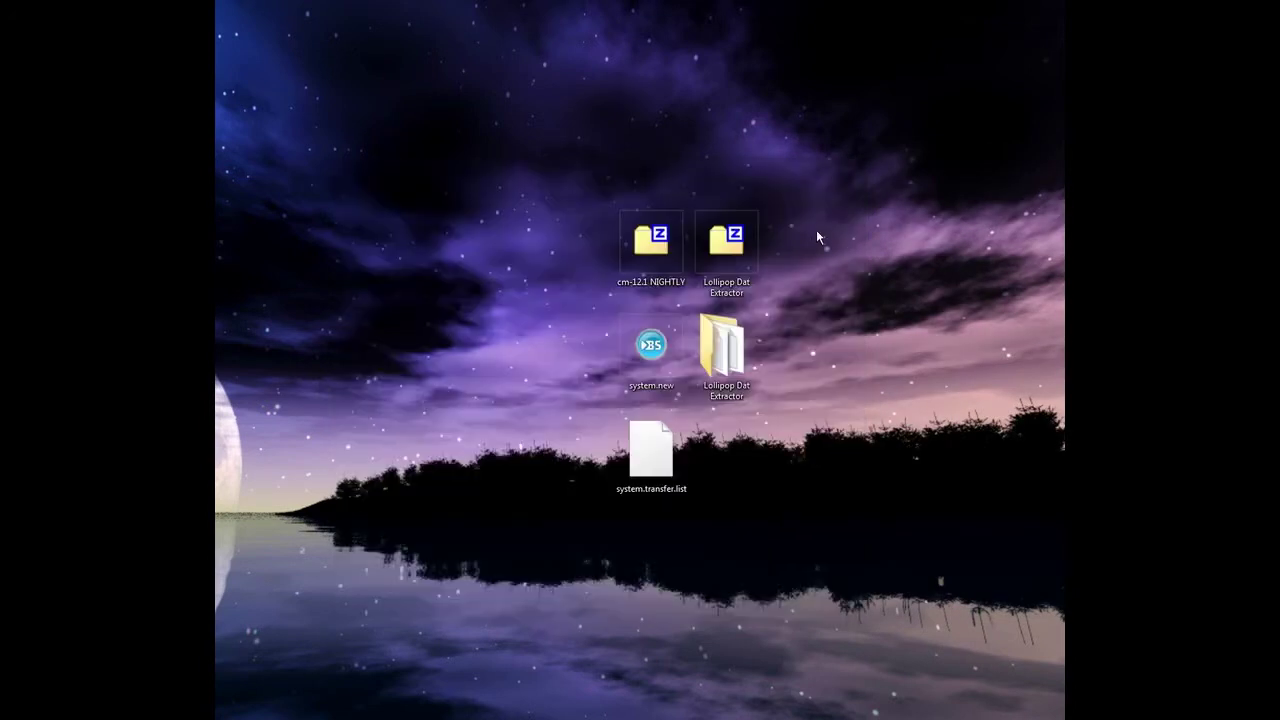
- View the contents of the Lollipop Dat Extractor zip archive and close it
double_click(744, 246)
drag(601, 179, 867, 210)
click(728, 310)
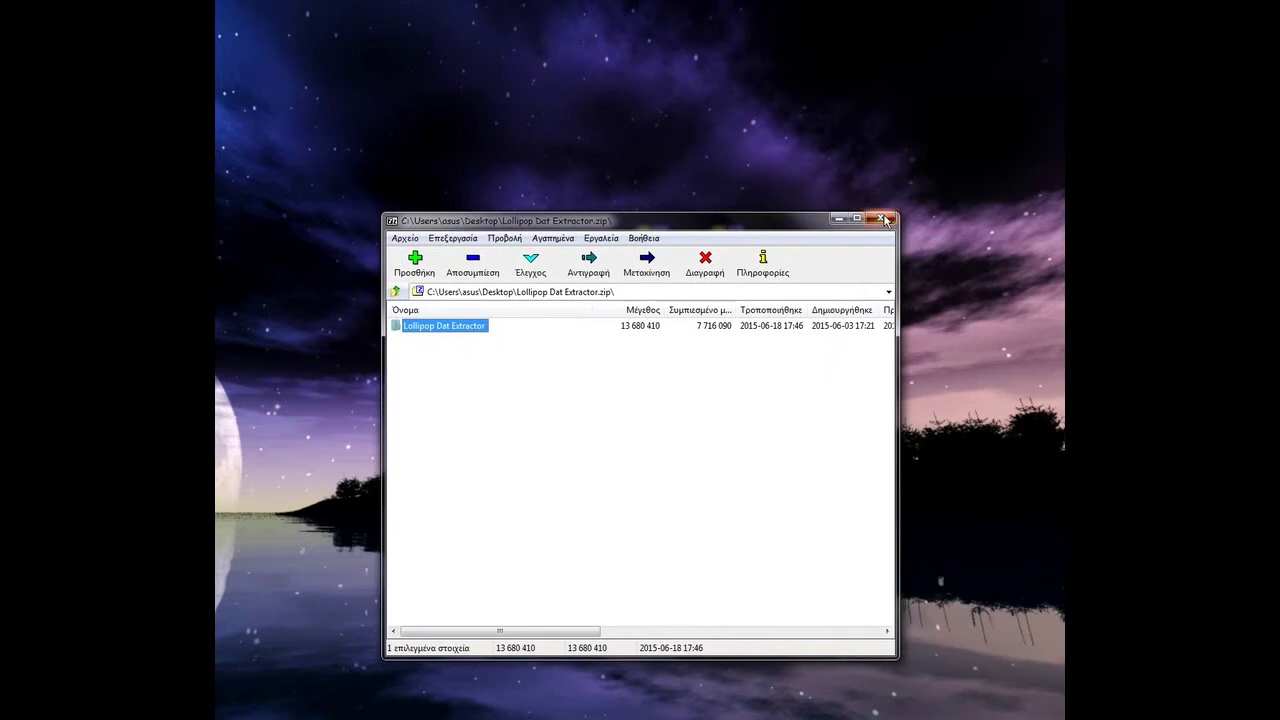
click(880, 221)
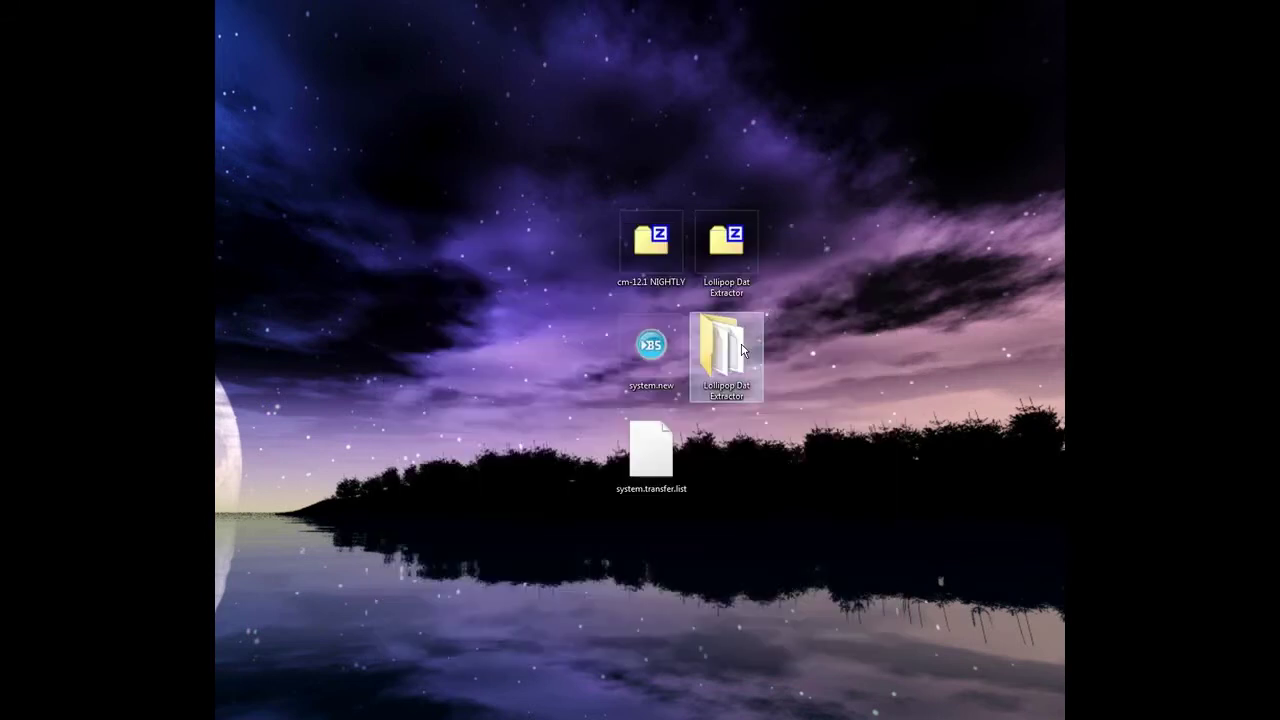
- Open the extracted Lollipop Dat Extractor folder and place its window so the system files on the desktop stay reachable
double_click(745, 335)
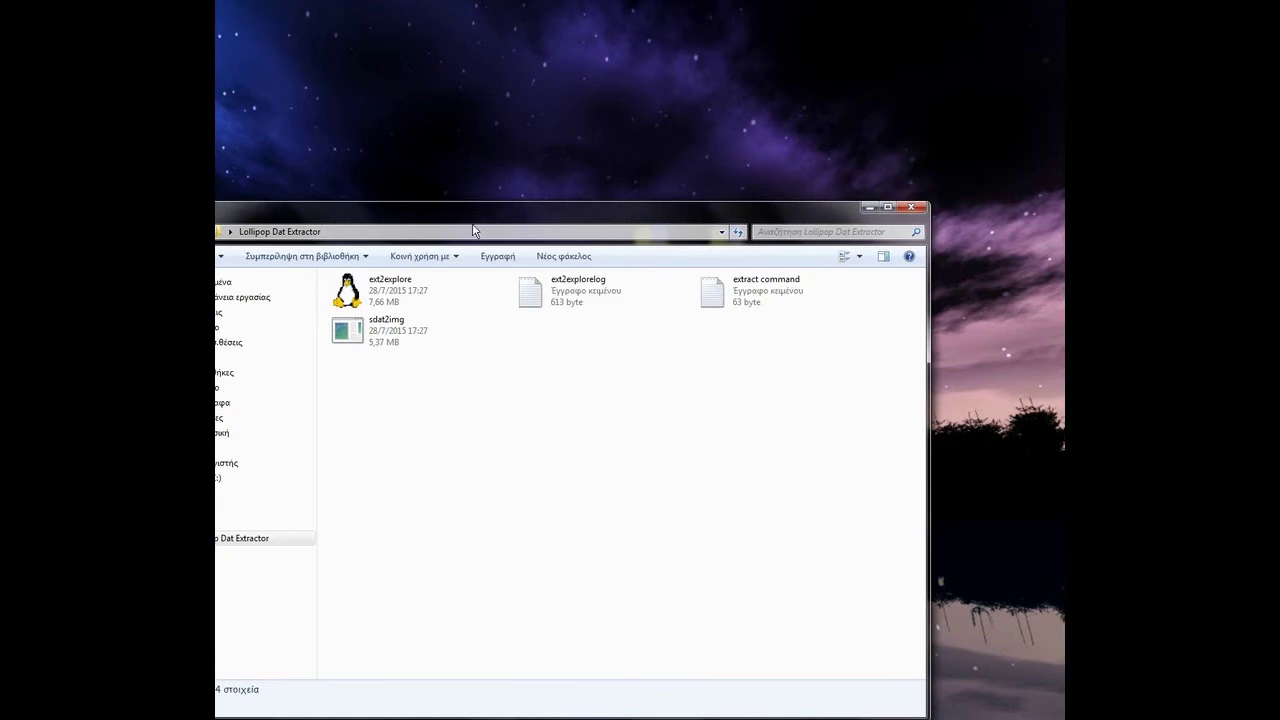
drag(465, 204, 473, 228)
drag(820, 397, 460, 307)
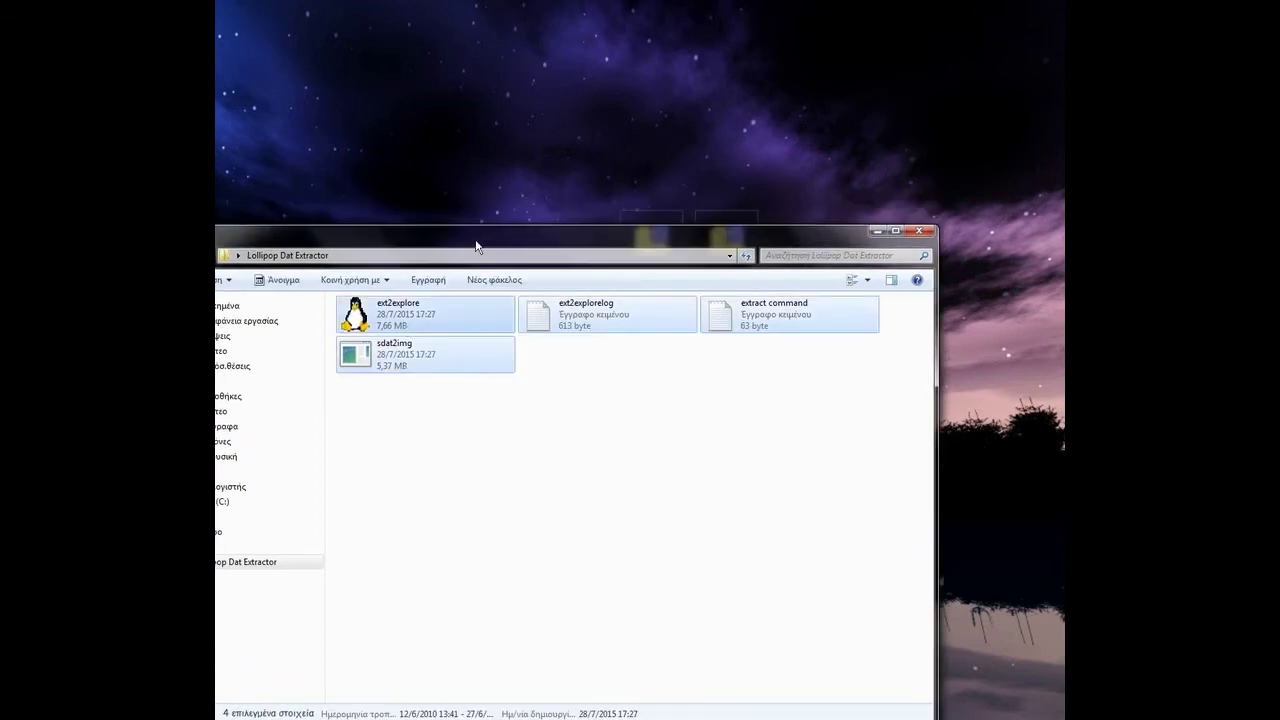
click(594, 425)
drag(586, 243, 638, 363)
drag(644, 414, 658, 507)
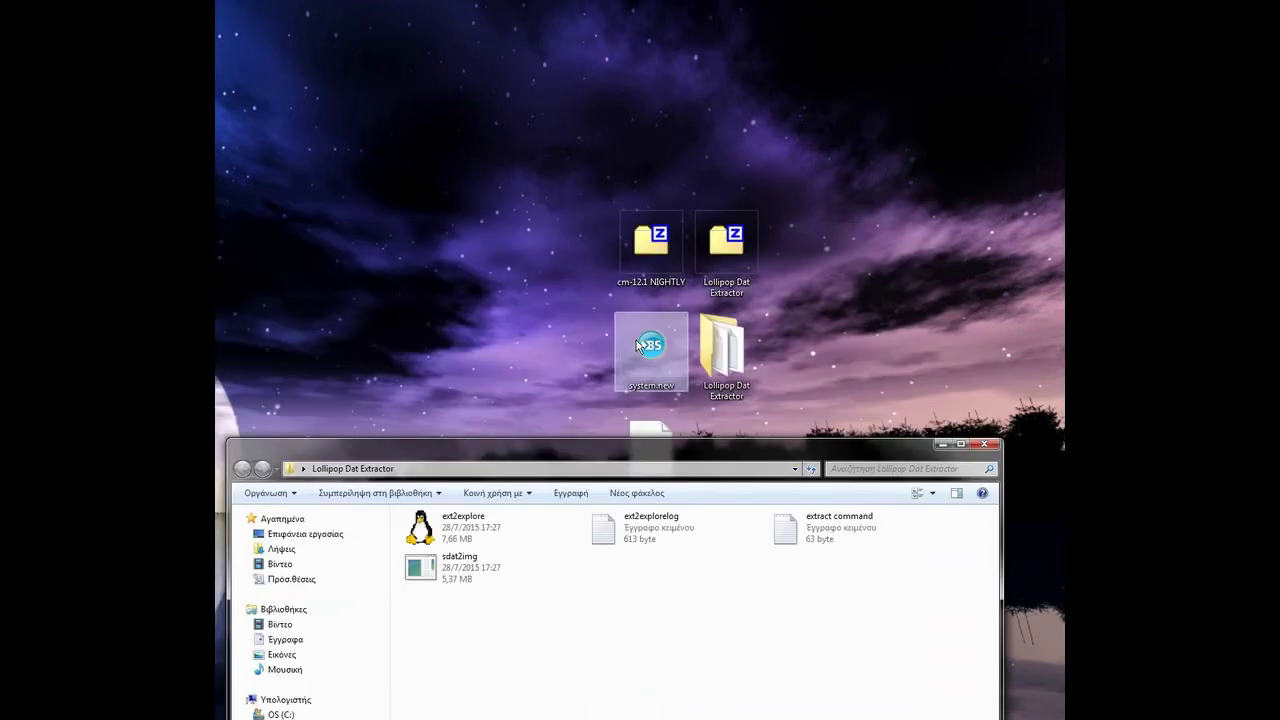
- Move the system.new and system.transfer.list files from the desktop into the Lollipop Dat Extractor folder
drag(651, 343, 630, 555)
drag(660, 432, 770, 650)
drag(690, 452, 687, 185)
click(717, 382)
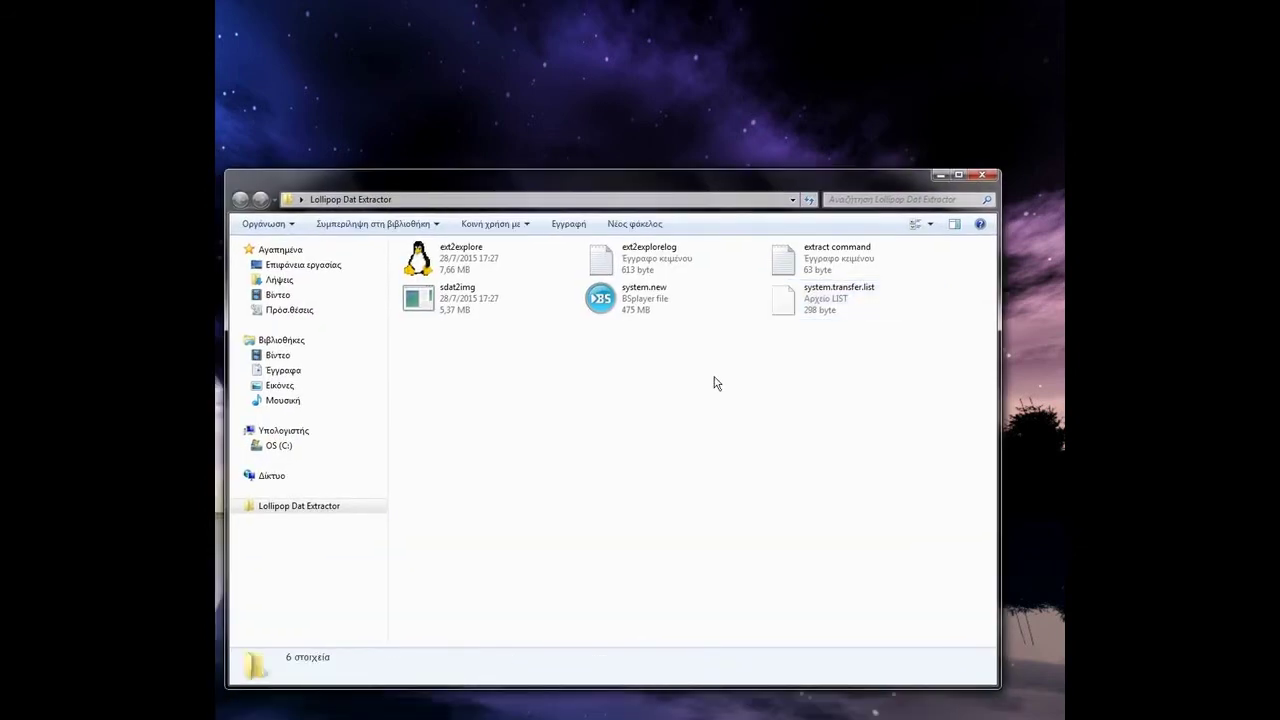
- Open a command window in the Lollipop Dat Extractor folder and place it over the folder window
right_click(624, 409)
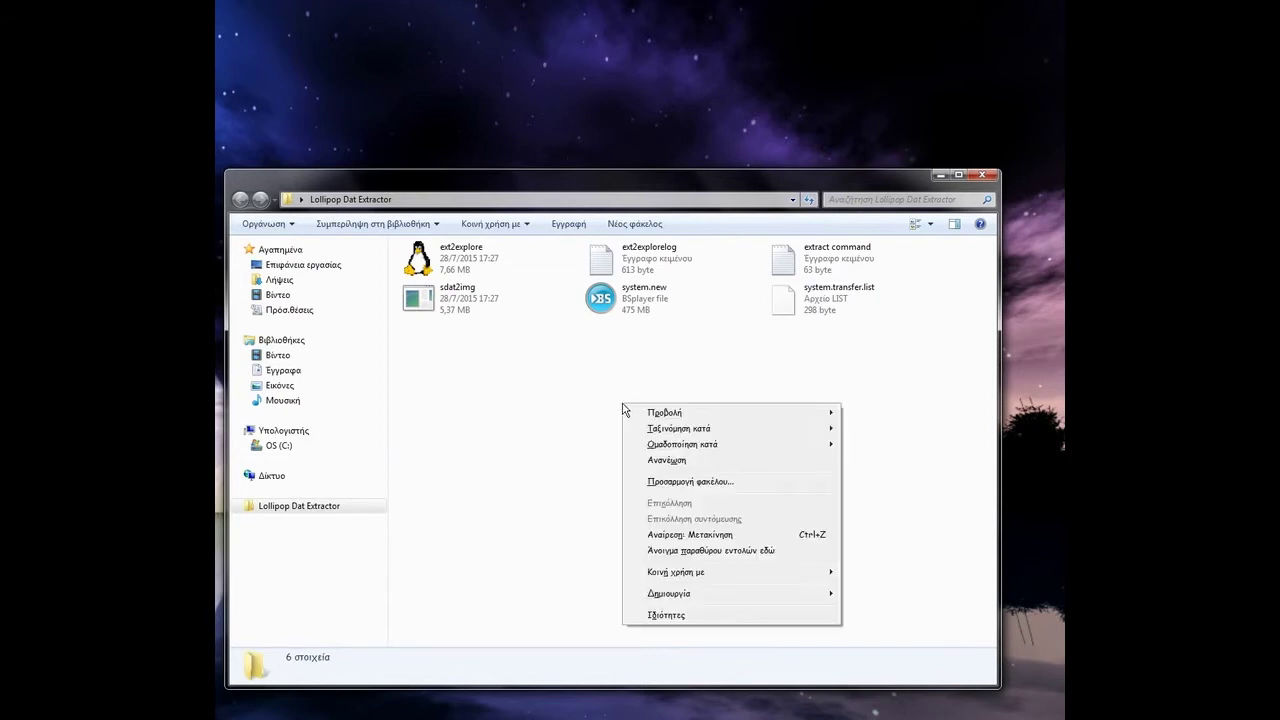
click(677, 551)
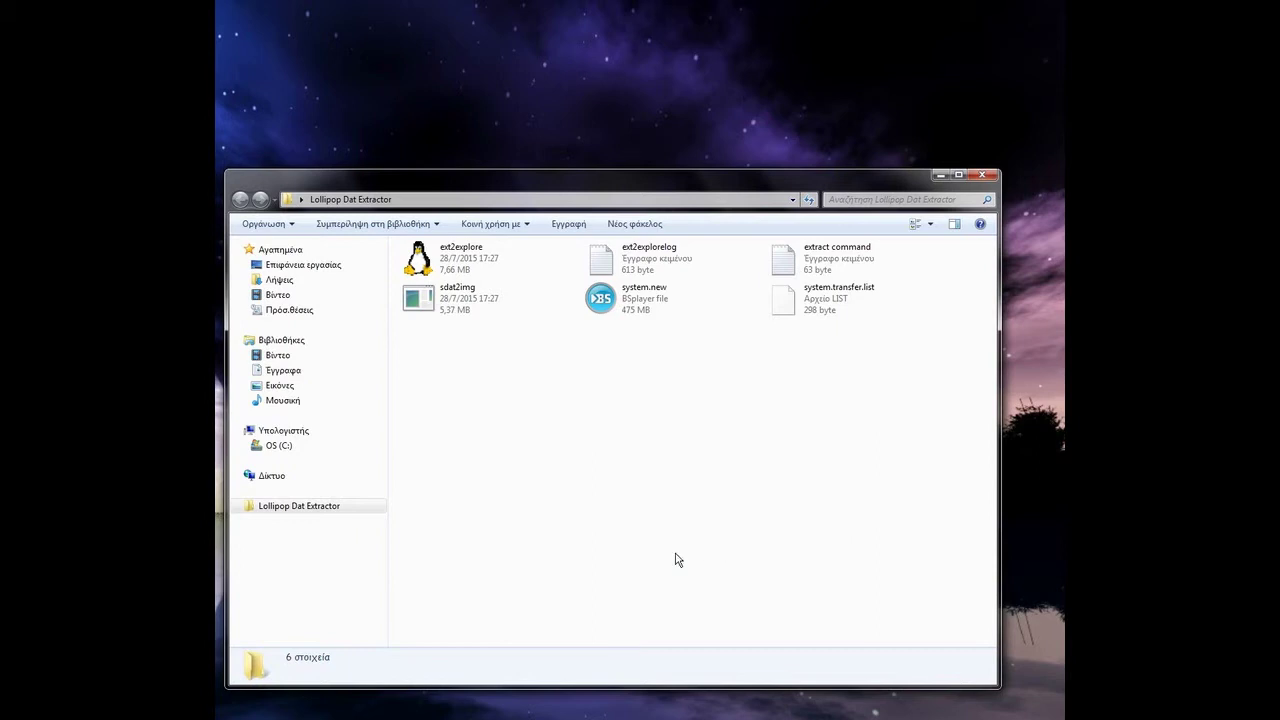
drag(266, 161, 594, 329)
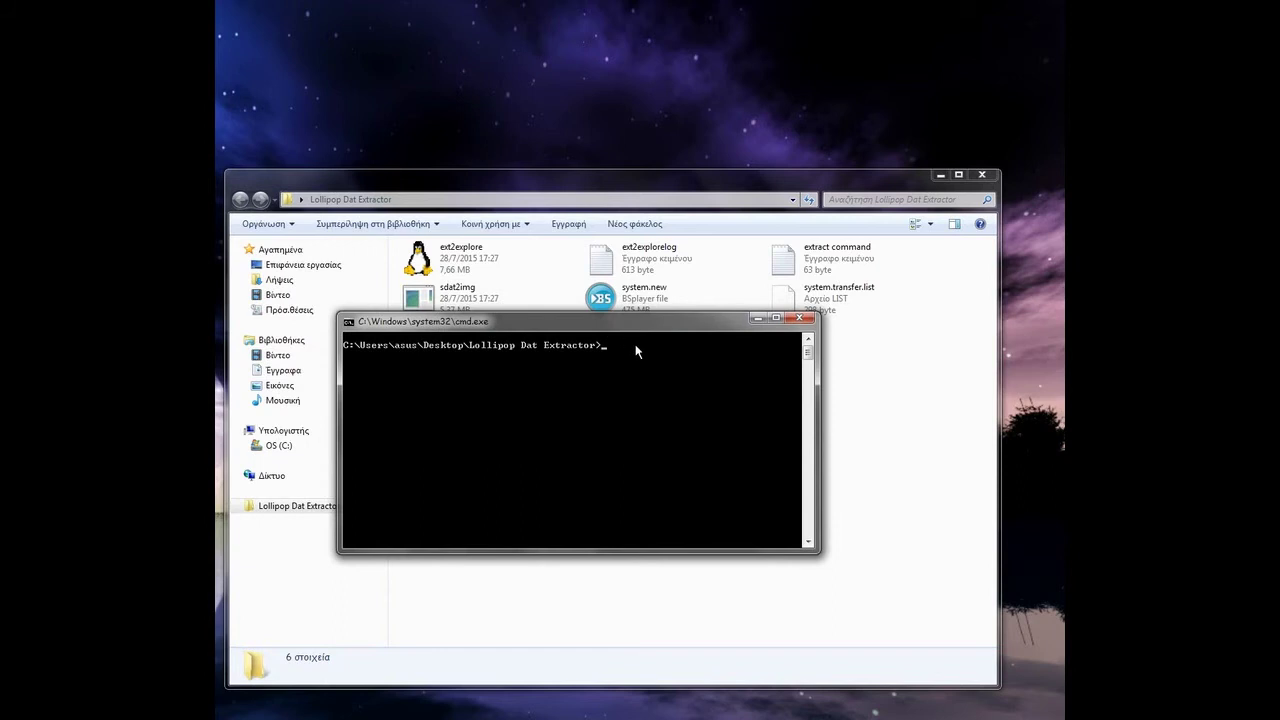
- Copy the full command line from the extract command text file and close the file
click(822, 268)
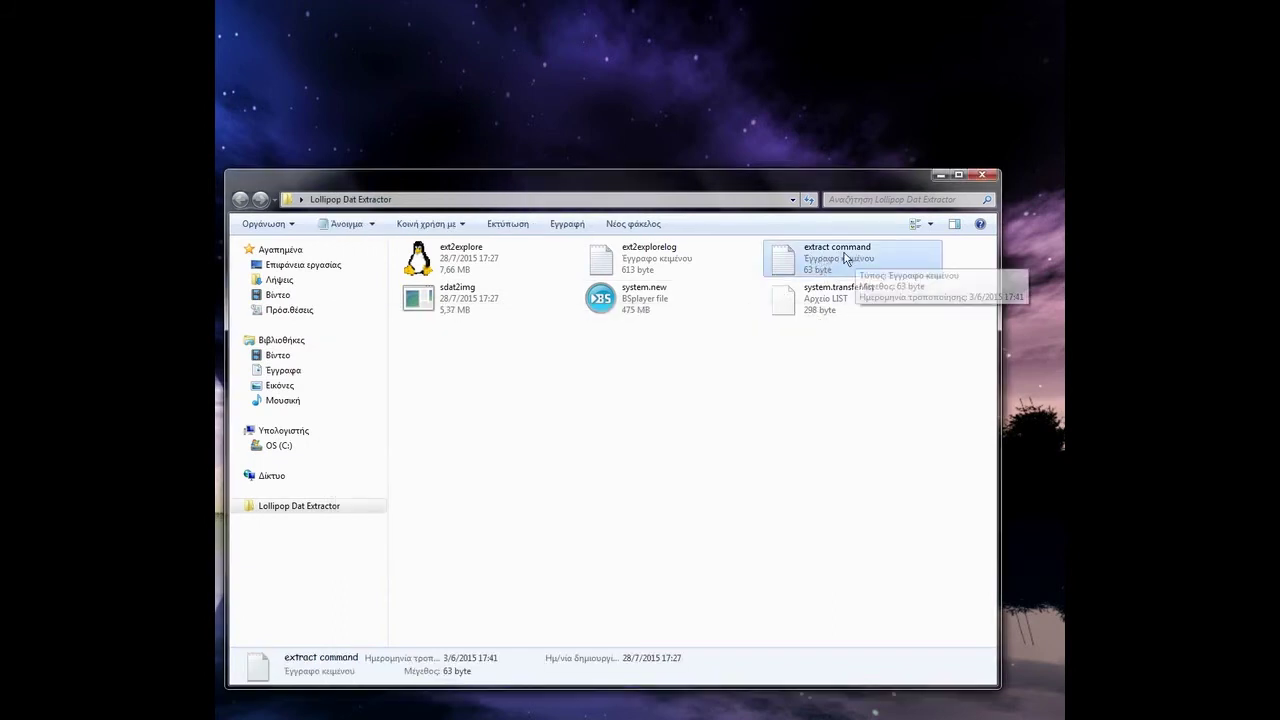
double_click(848, 259)
drag(346, 320, 216, 314)
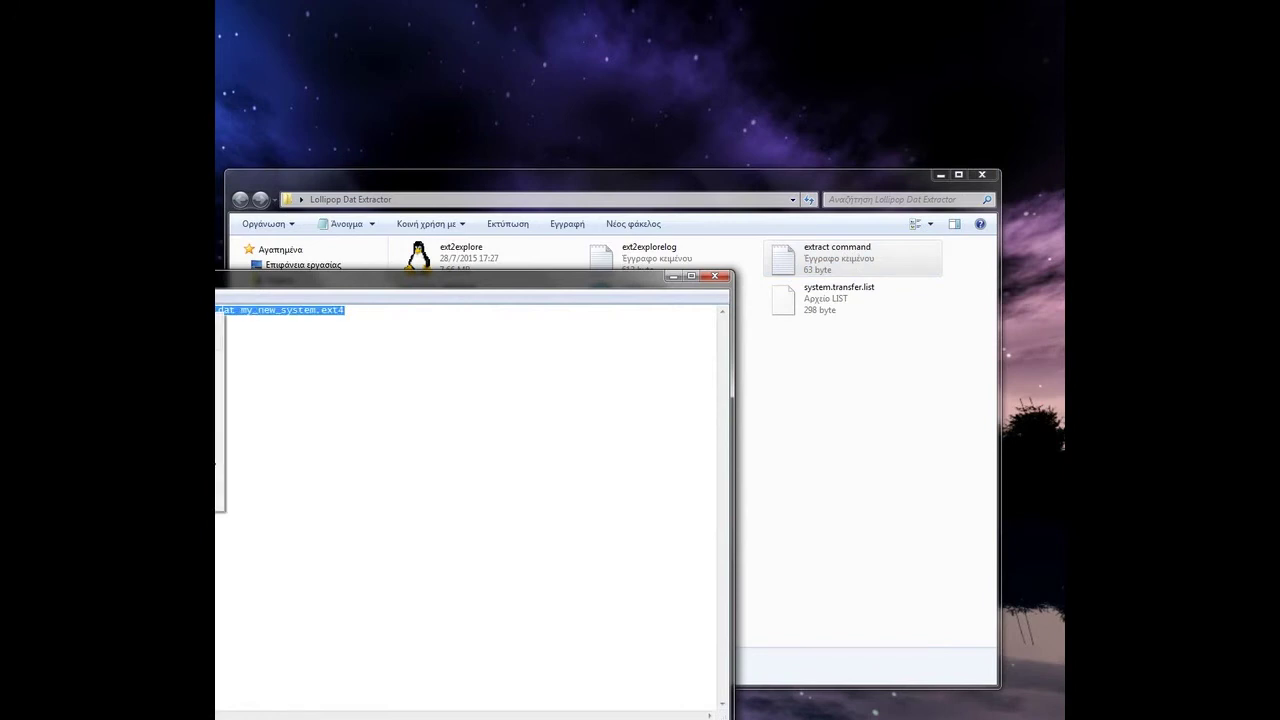
click(714, 276)
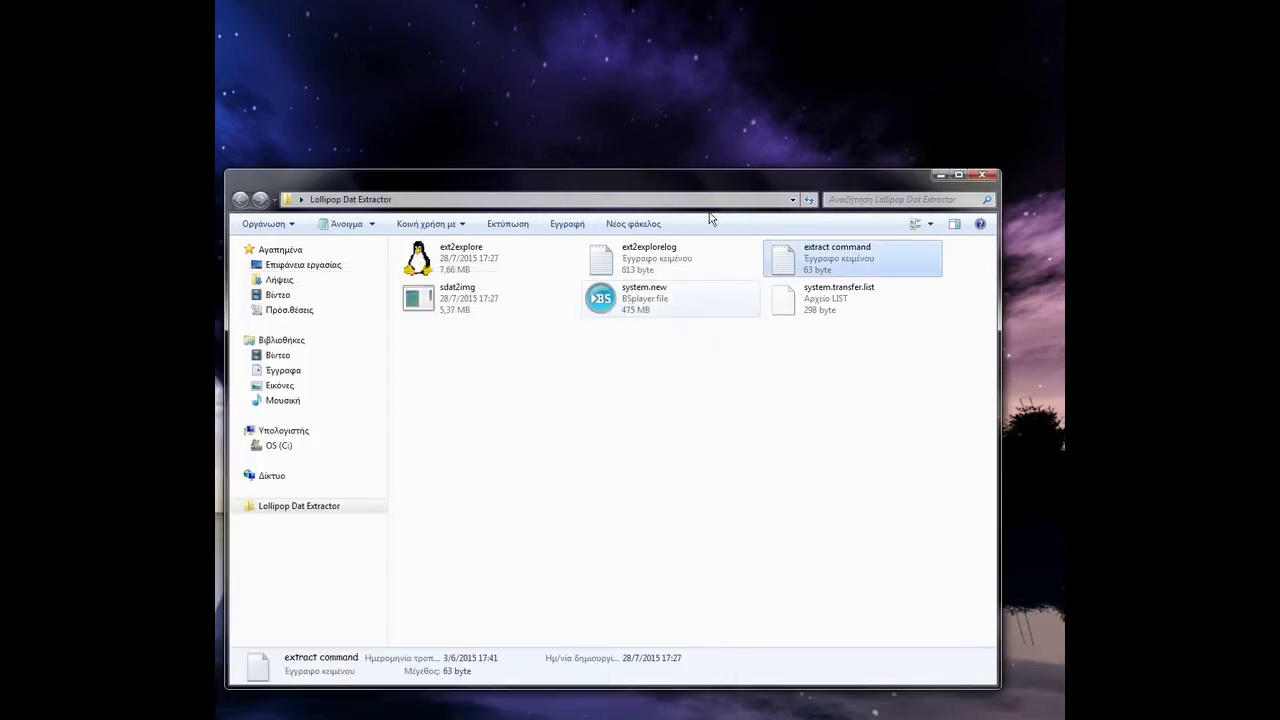
- Run the copied command "sdat2img system.transfer.list system.new.dat my_new_system.ext4" in the command window, and close the window when it finishes
key(alt+Tab)
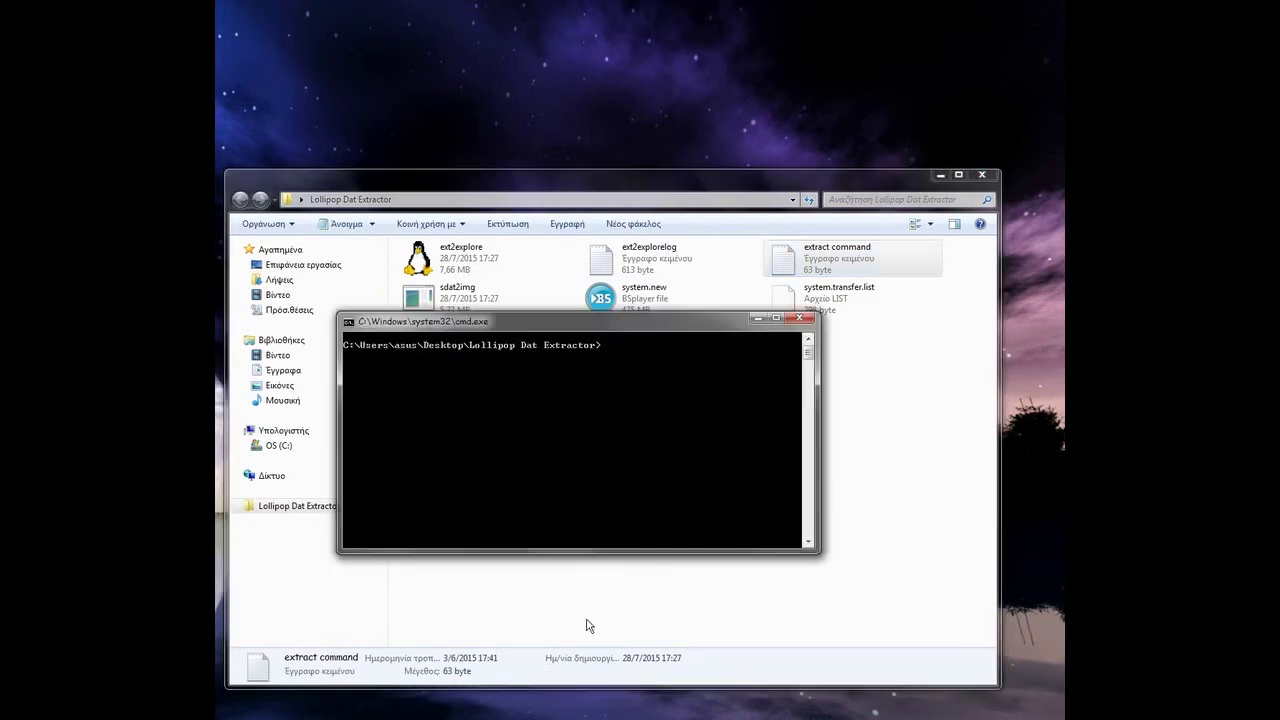
right_click(621, 342)
click(652, 382)
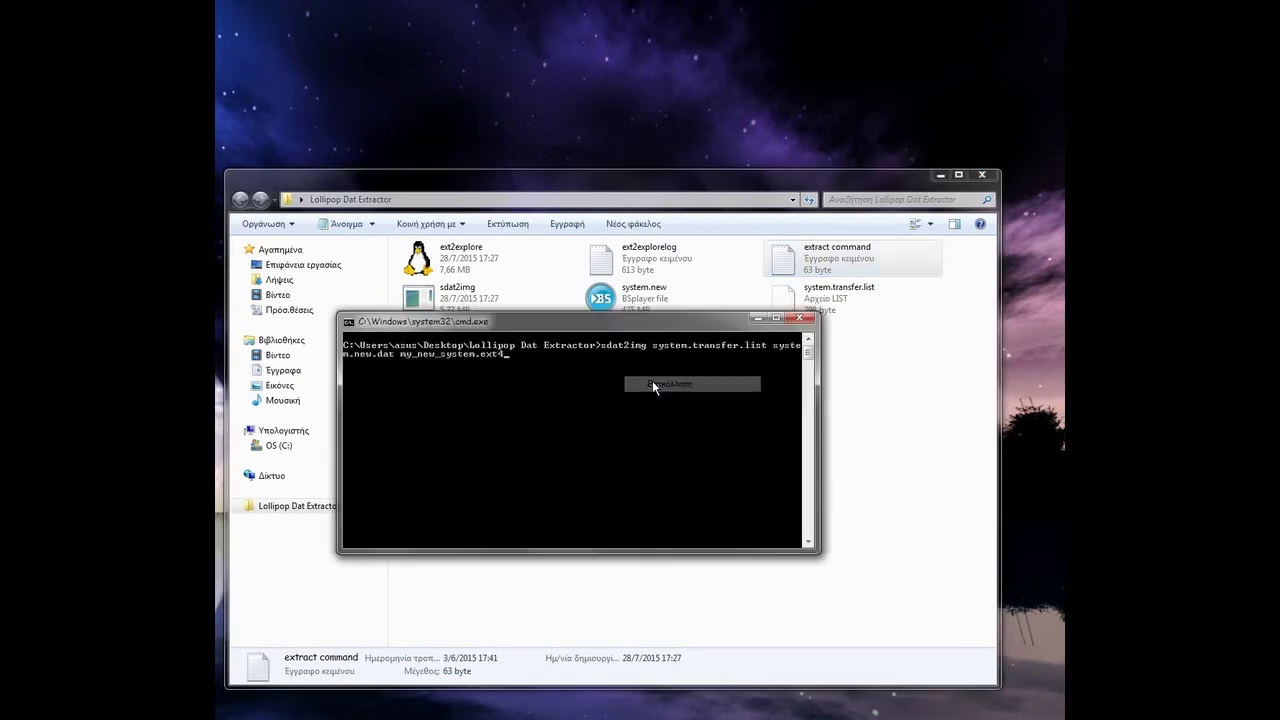
key(Return)
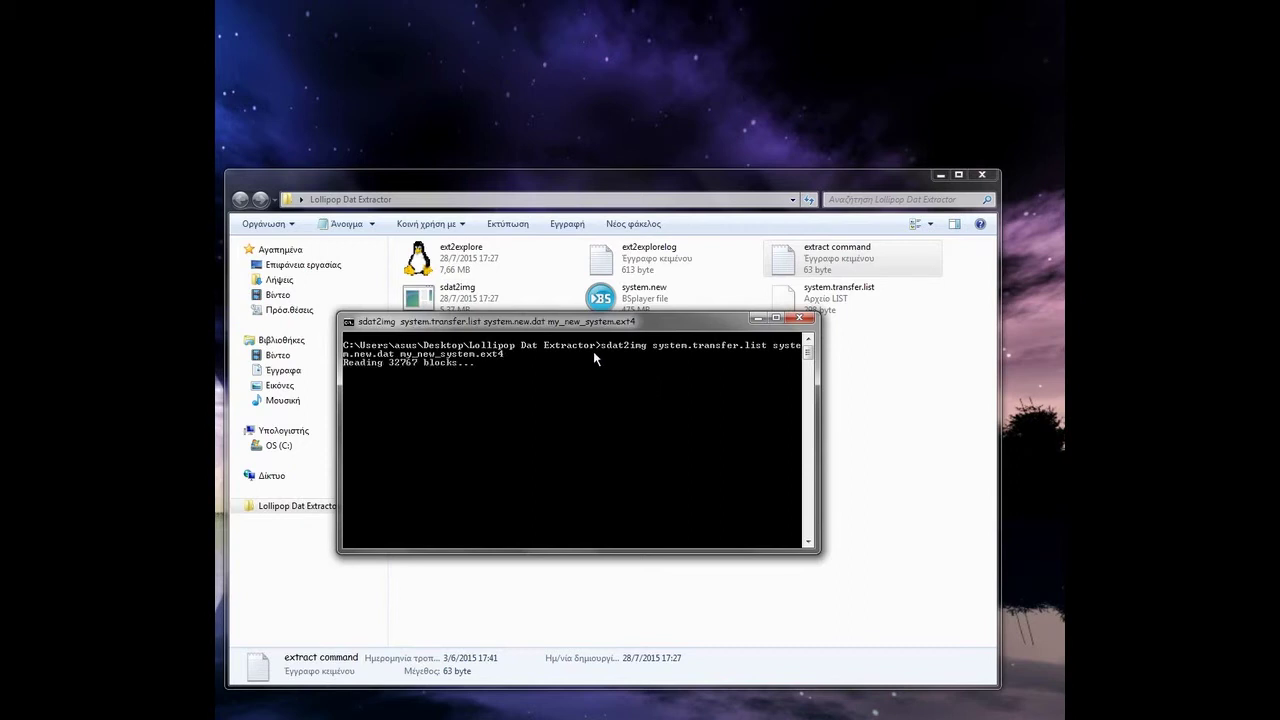
drag(593, 321, 607, 295)
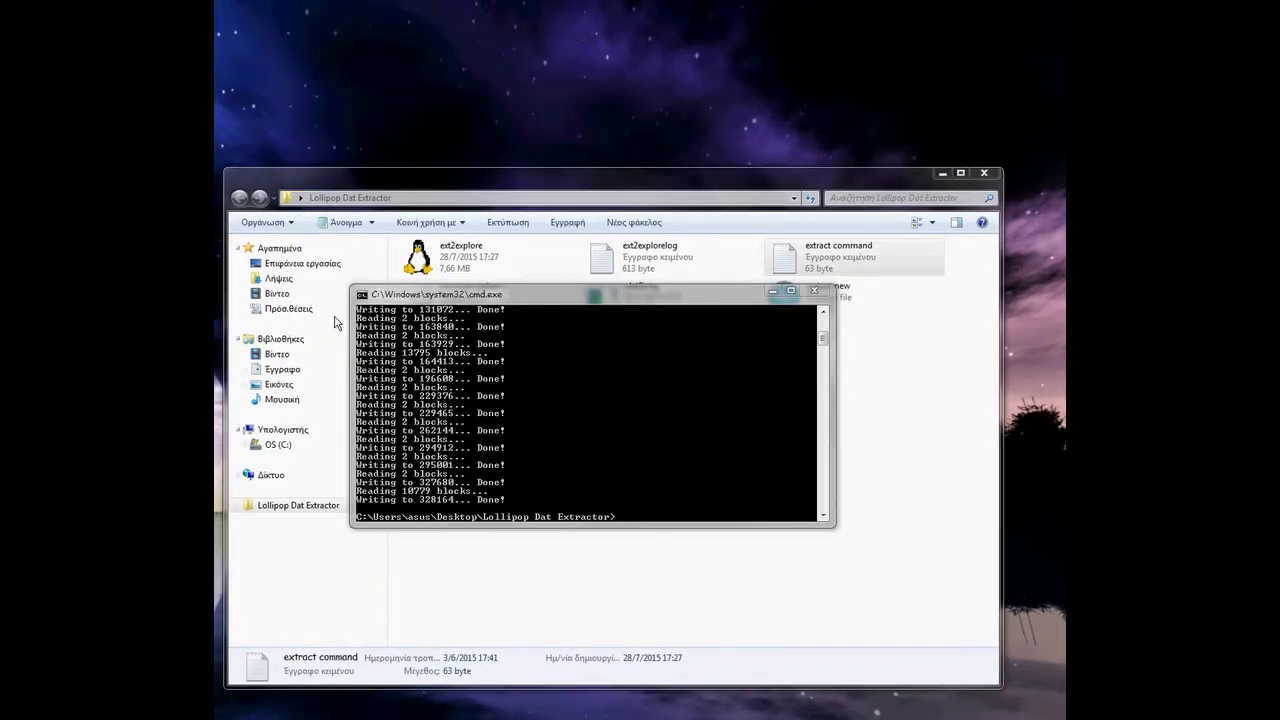
drag(470, 296, 503, 269)
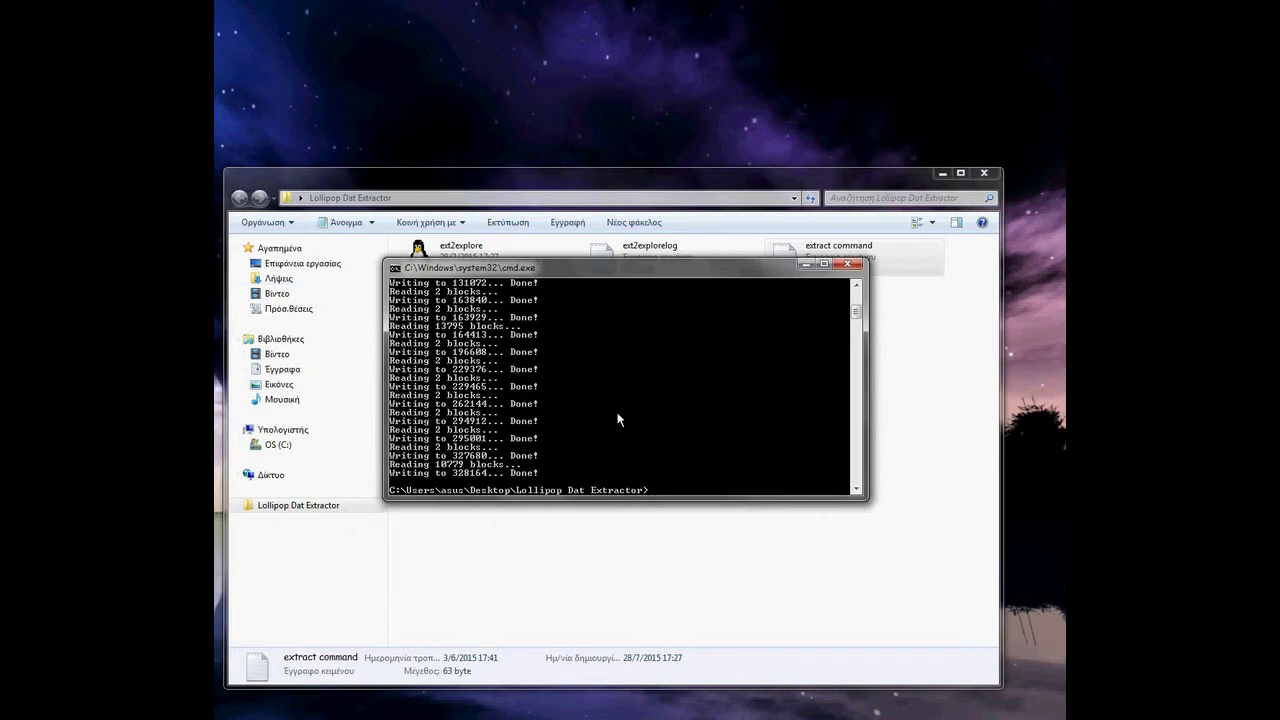
click(849, 263)
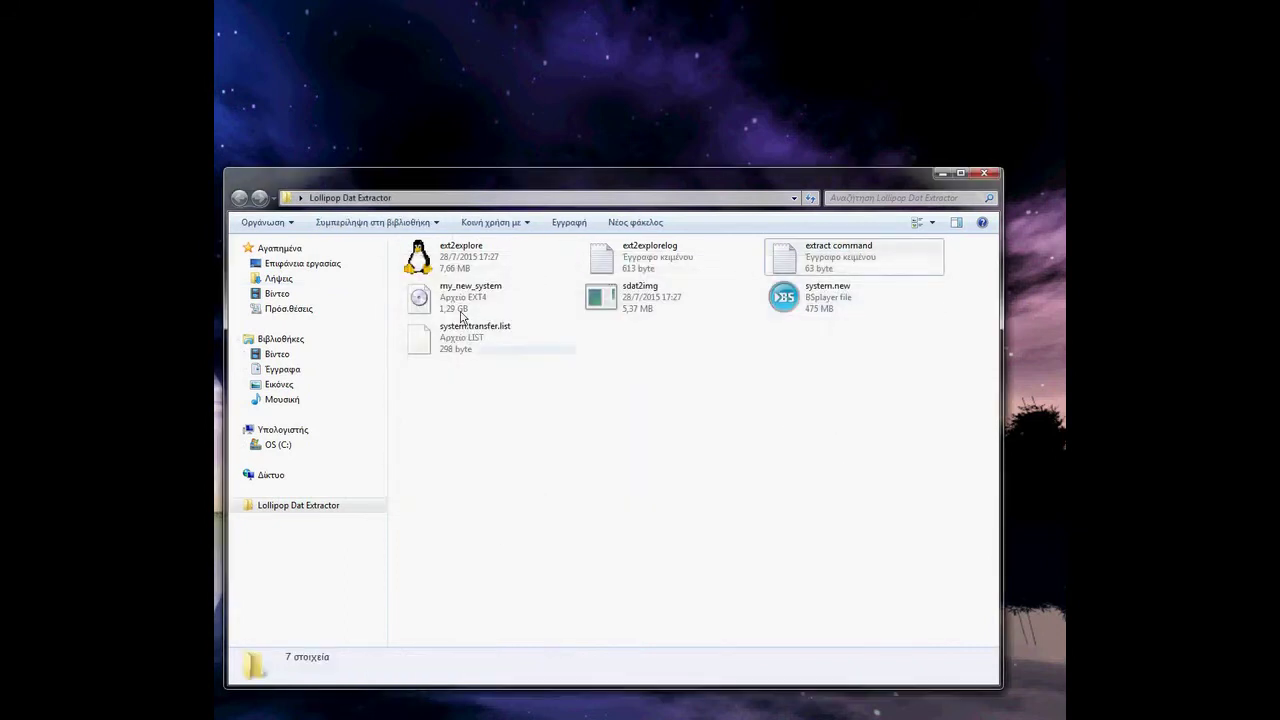
- Launch ext2explore from the Lollipop Dat Extractor folder and bring its window fully into view
click(458, 305)
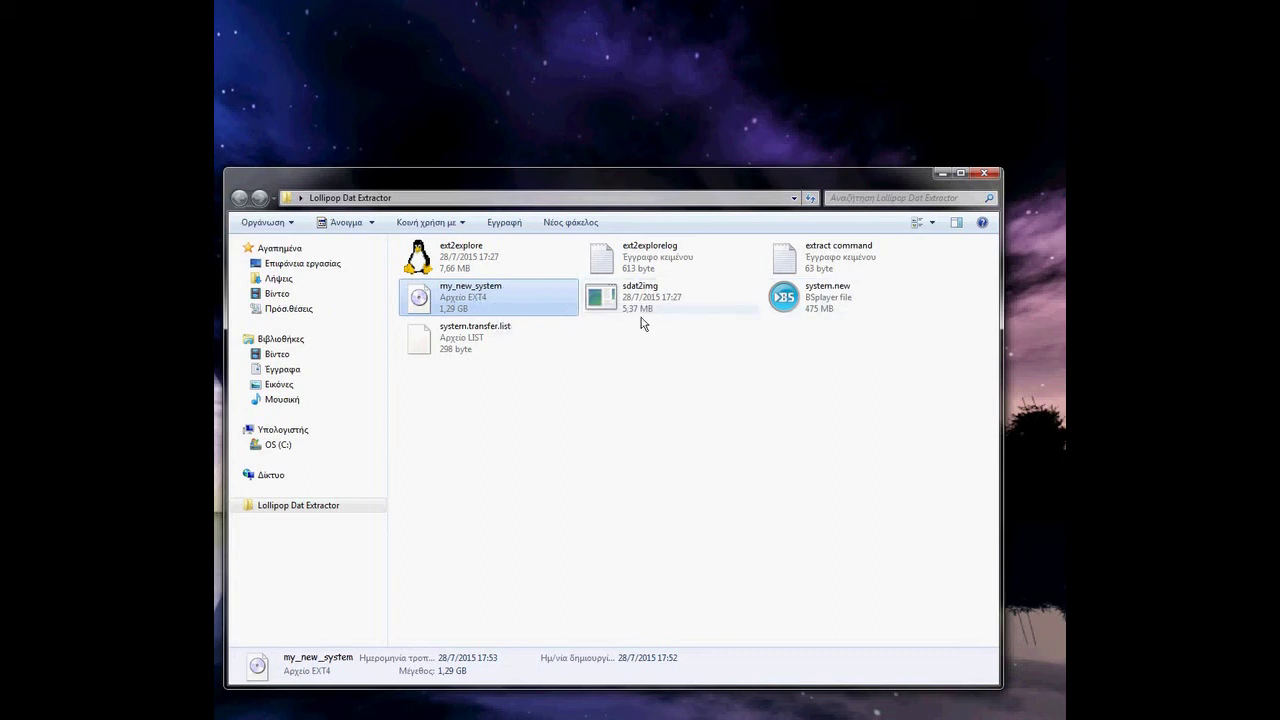
click(445, 255)
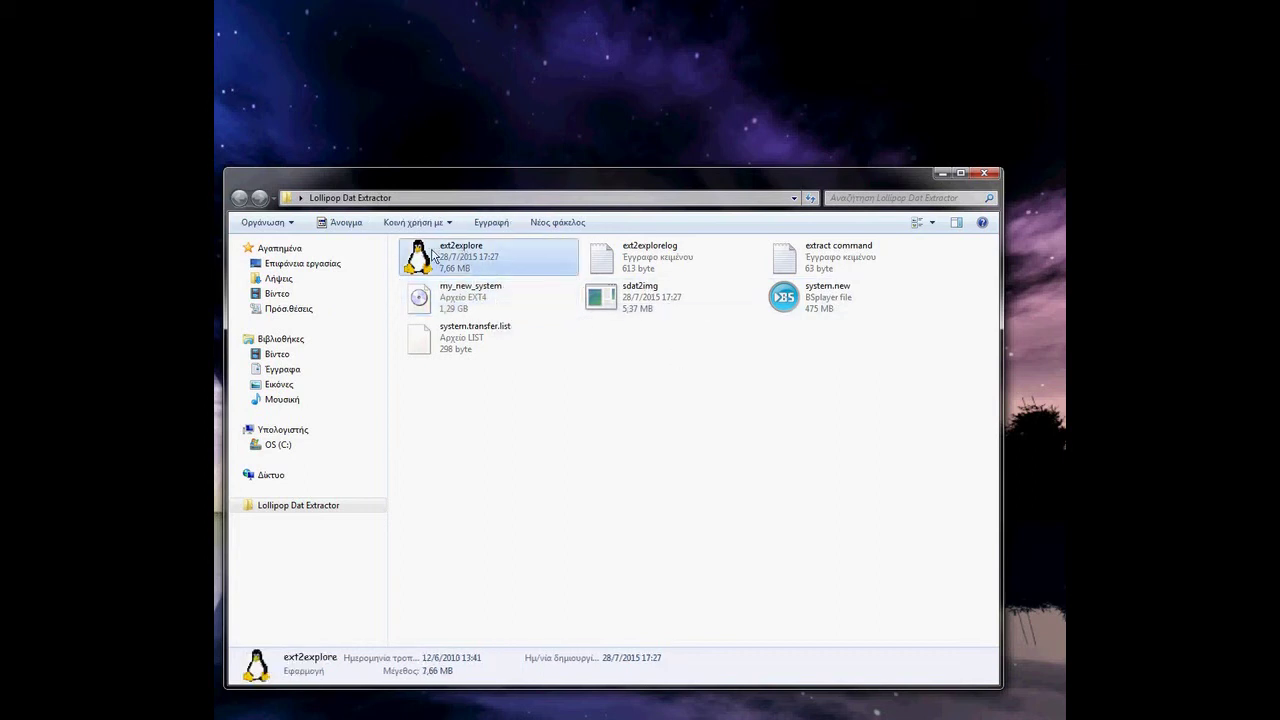
double_click(445, 255)
right_click(445, 252)
click(470, 276)
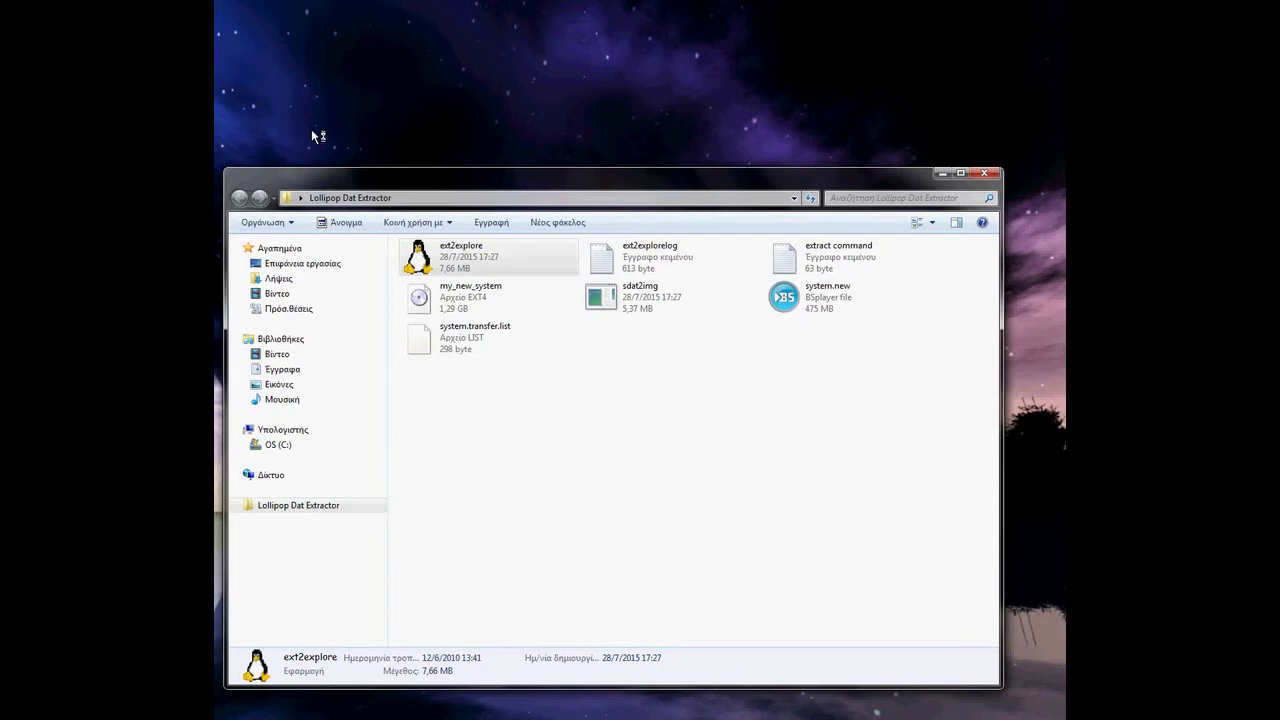
drag(274, 134, 634, 166)
drag(424, 158, 447, 158)
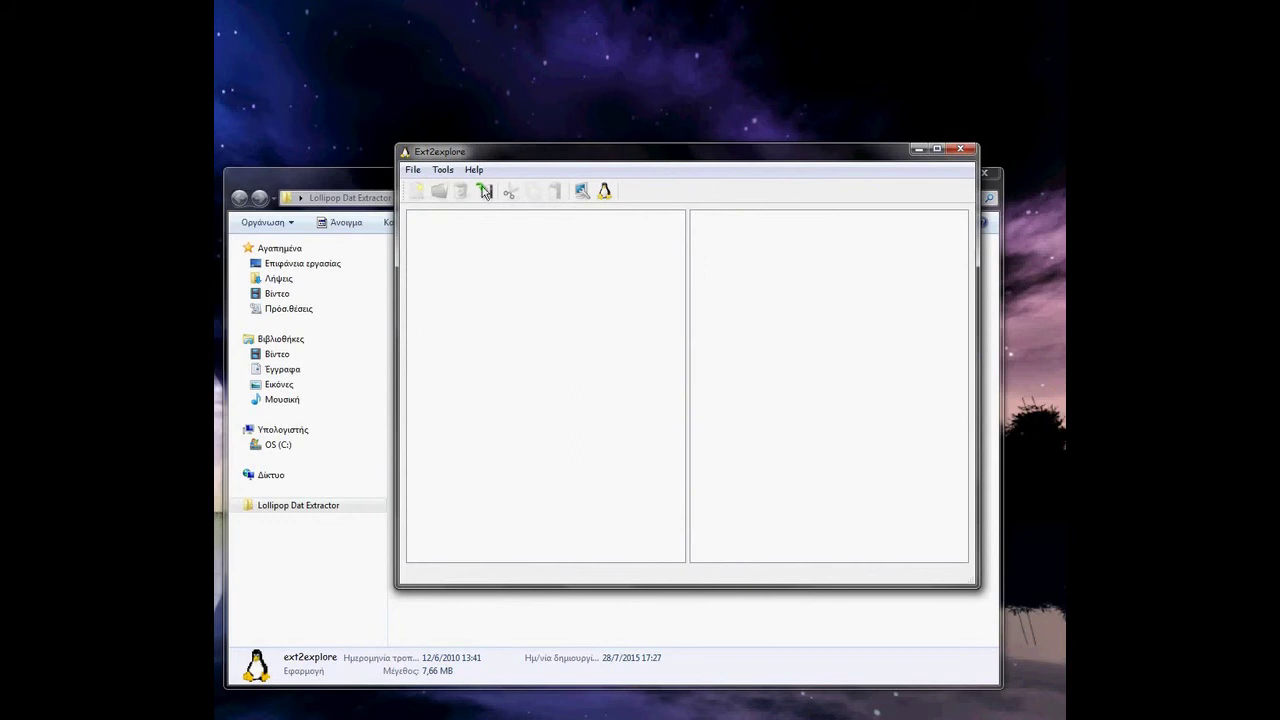
- Try to open the Lollipop Dat Extractor zip from the desktop as a disk image in Ext2explore
click(413, 170)
click(428, 190)
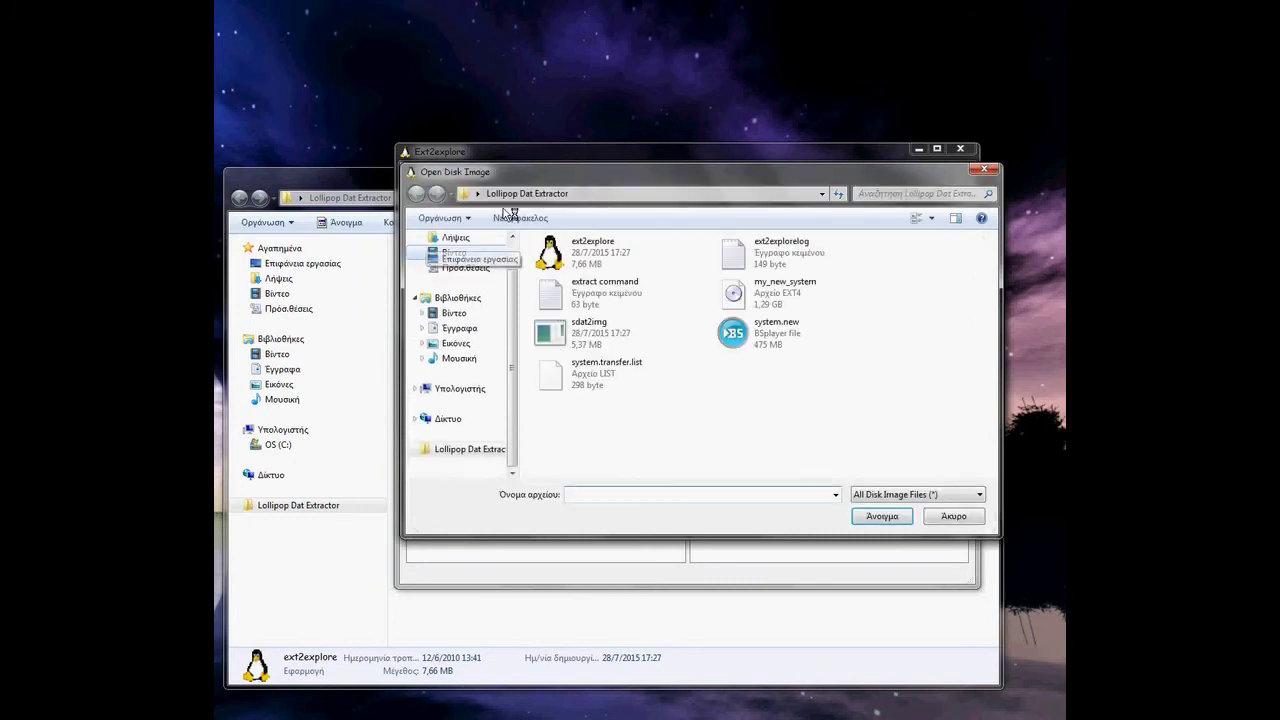
click(452, 297)
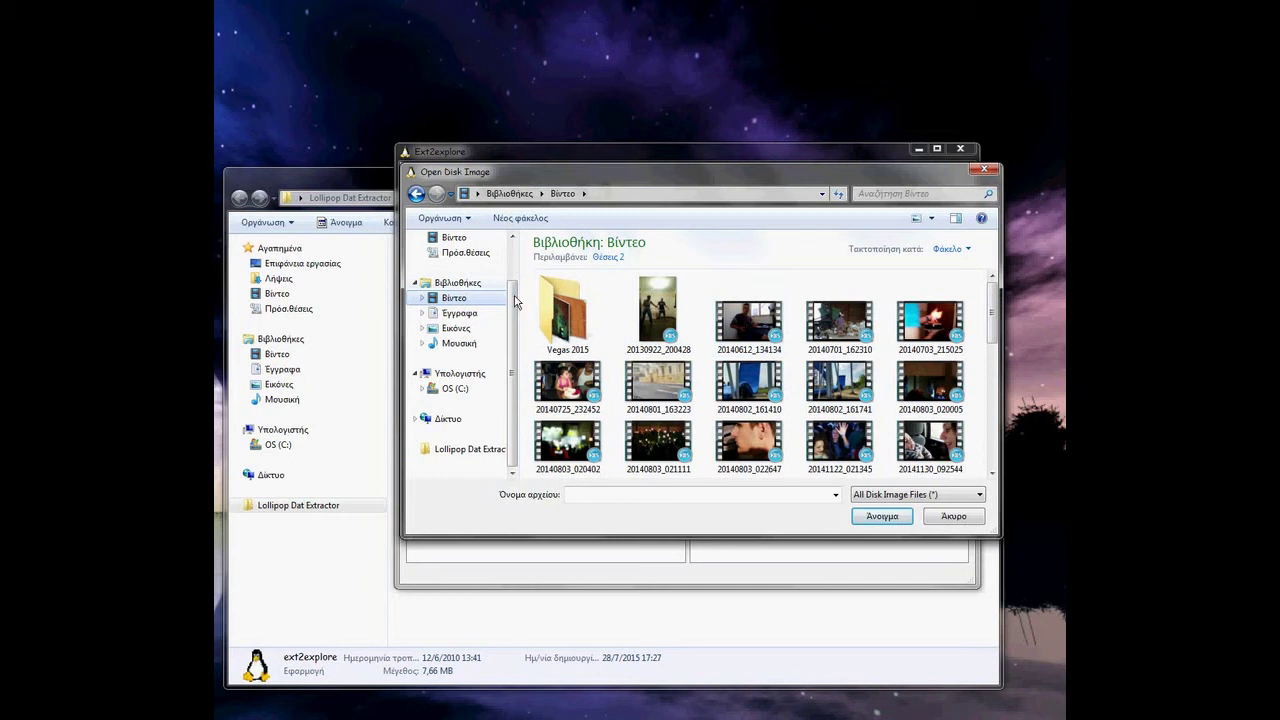
scroll(463, 270, up, 2)
click(465, 262)
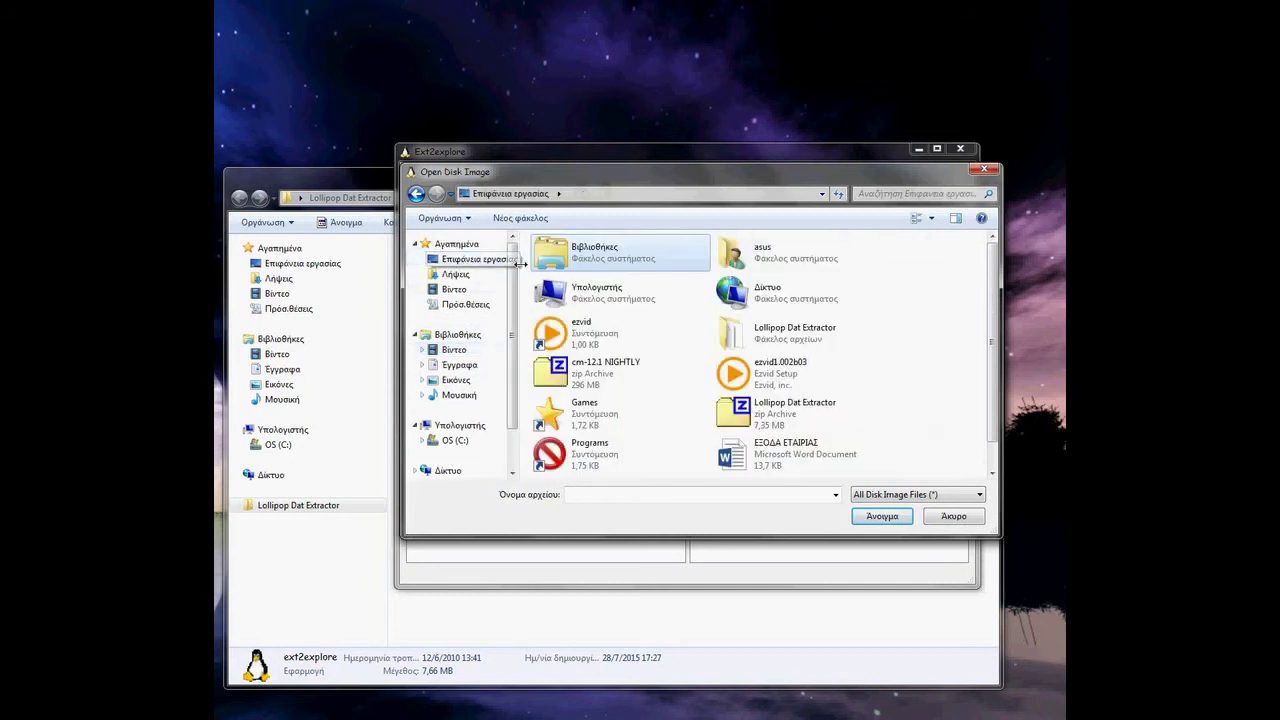
scroll(920, 351, down, 1)
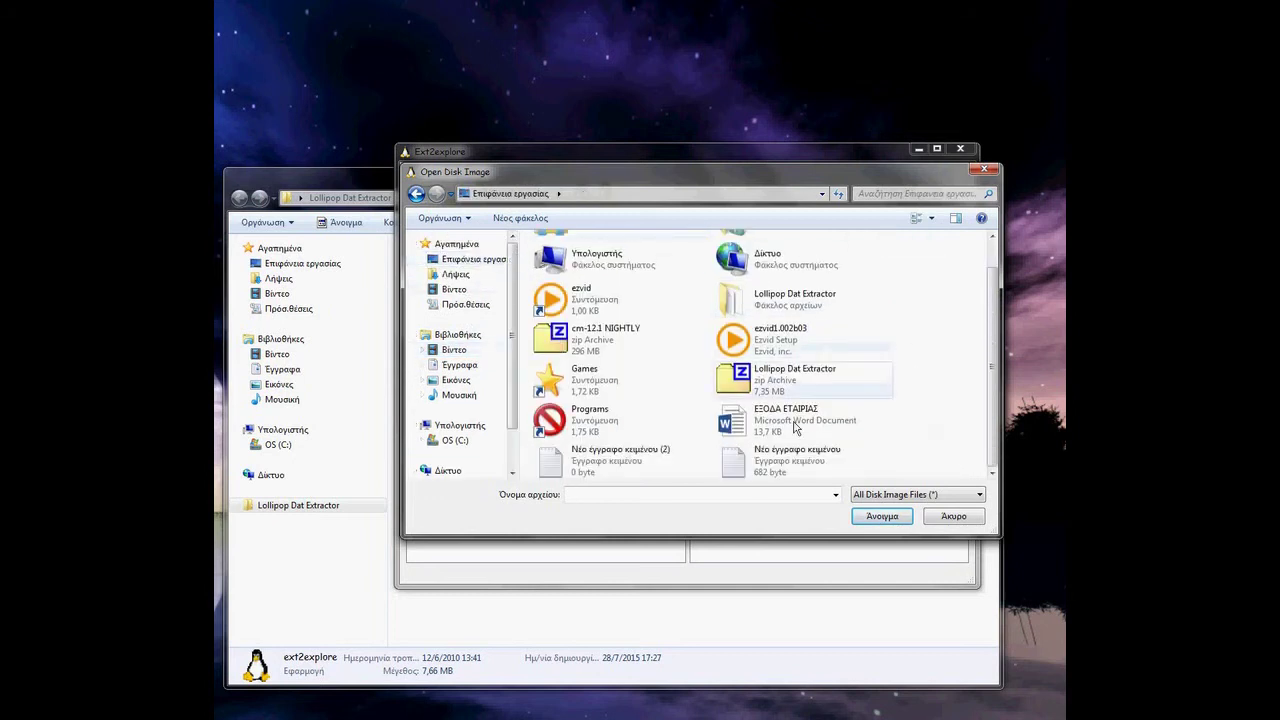
click(766, 389)
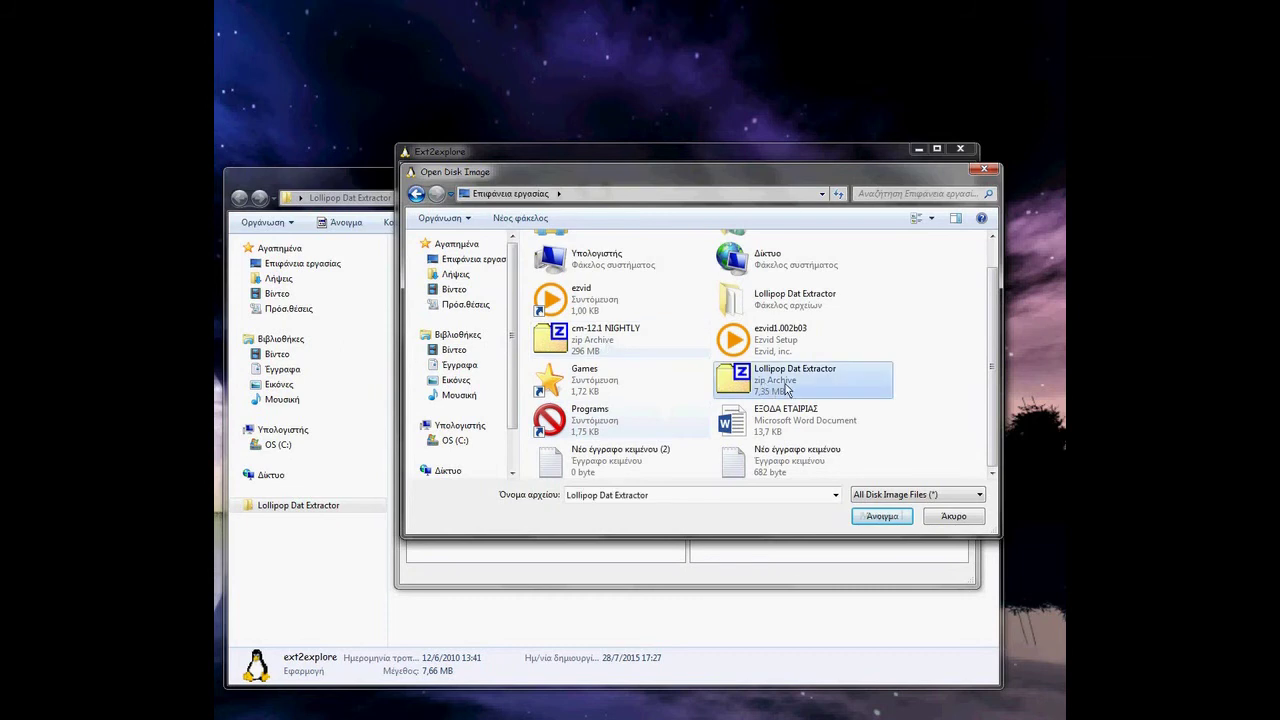
double_click(770, 392)
- Open my_new_system.ext4 from the desktop's Lollipop Dat Extractor folder as a disk image in Ext2explore
click(412, 169)
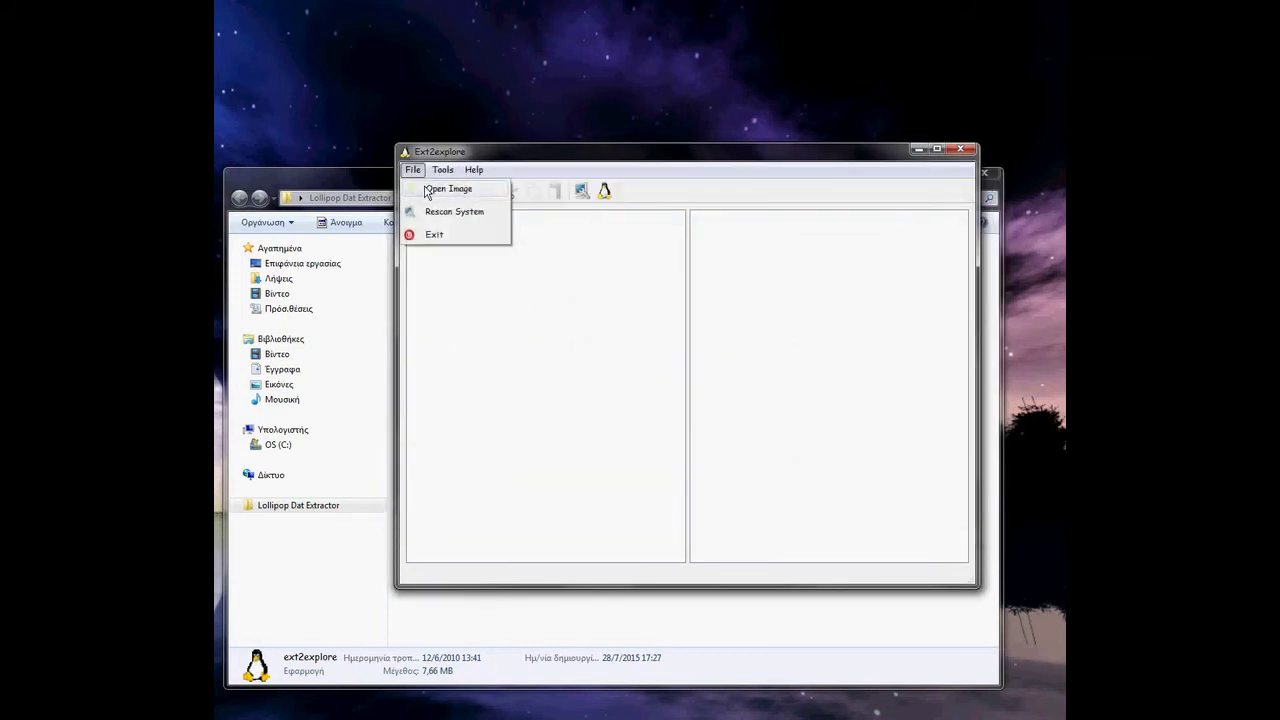
click(440, 189)
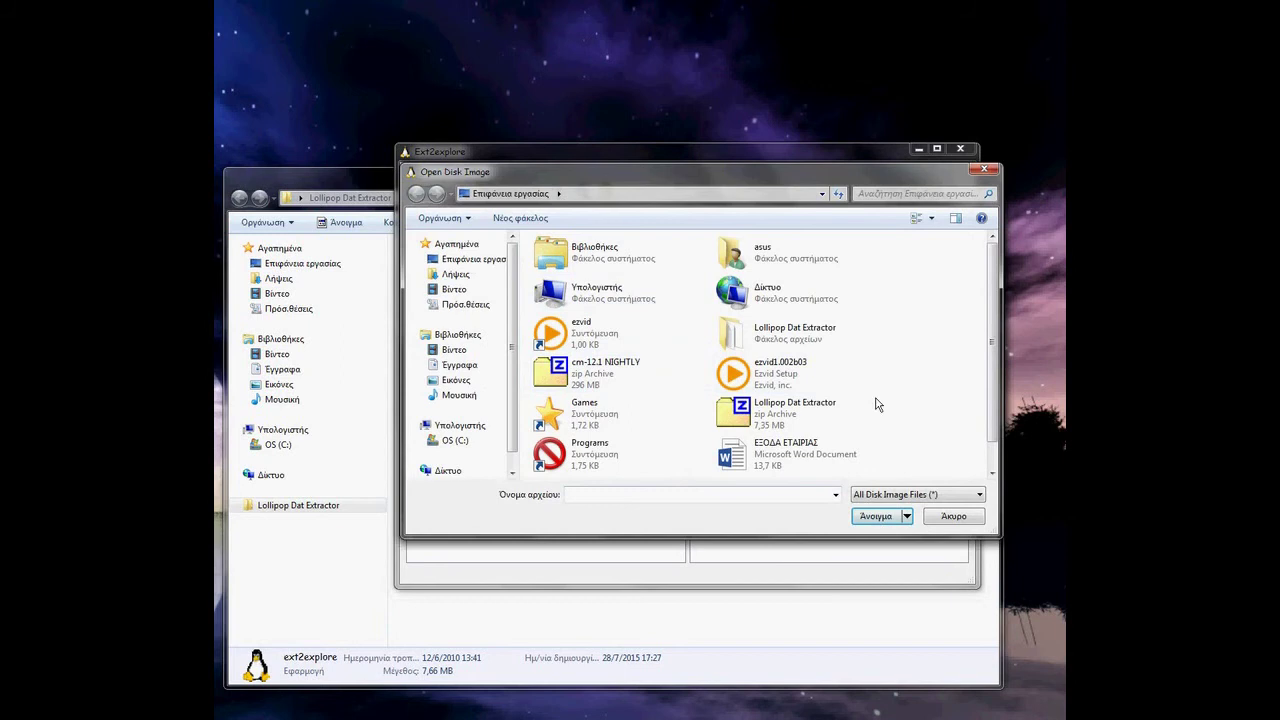
click(787, 342)
double_click(787, 342)
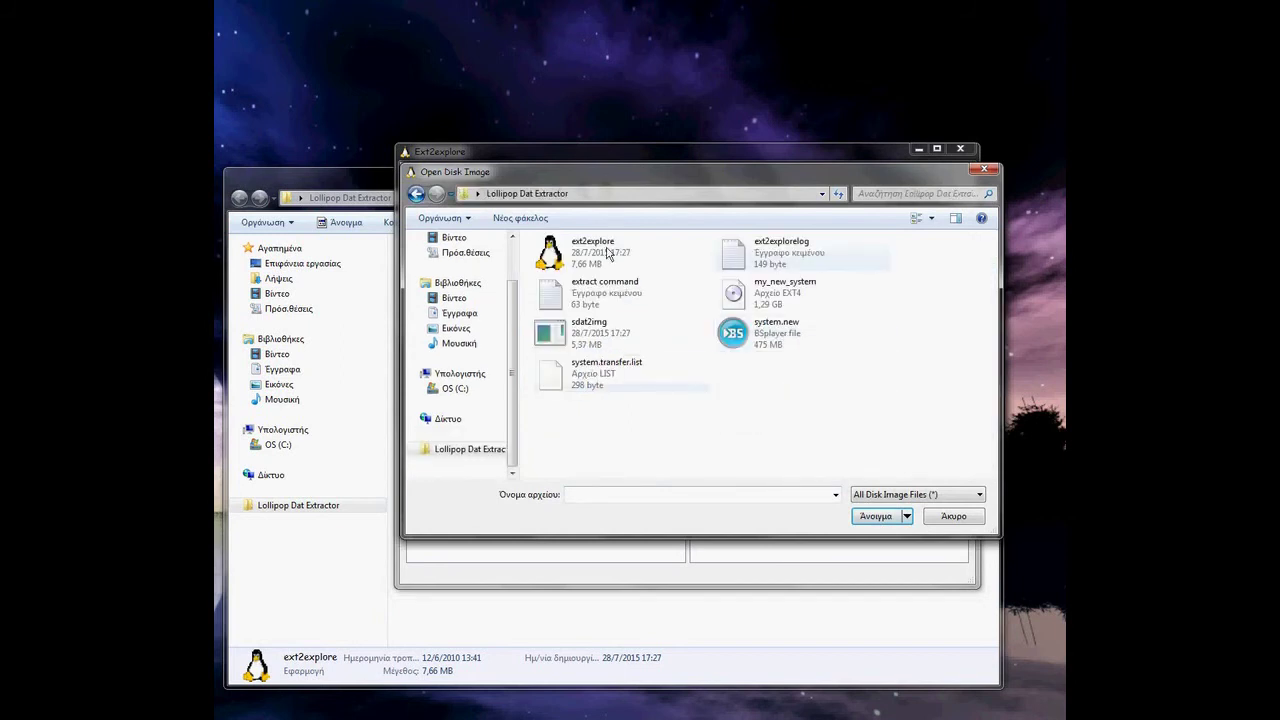
double_click(785, 300)
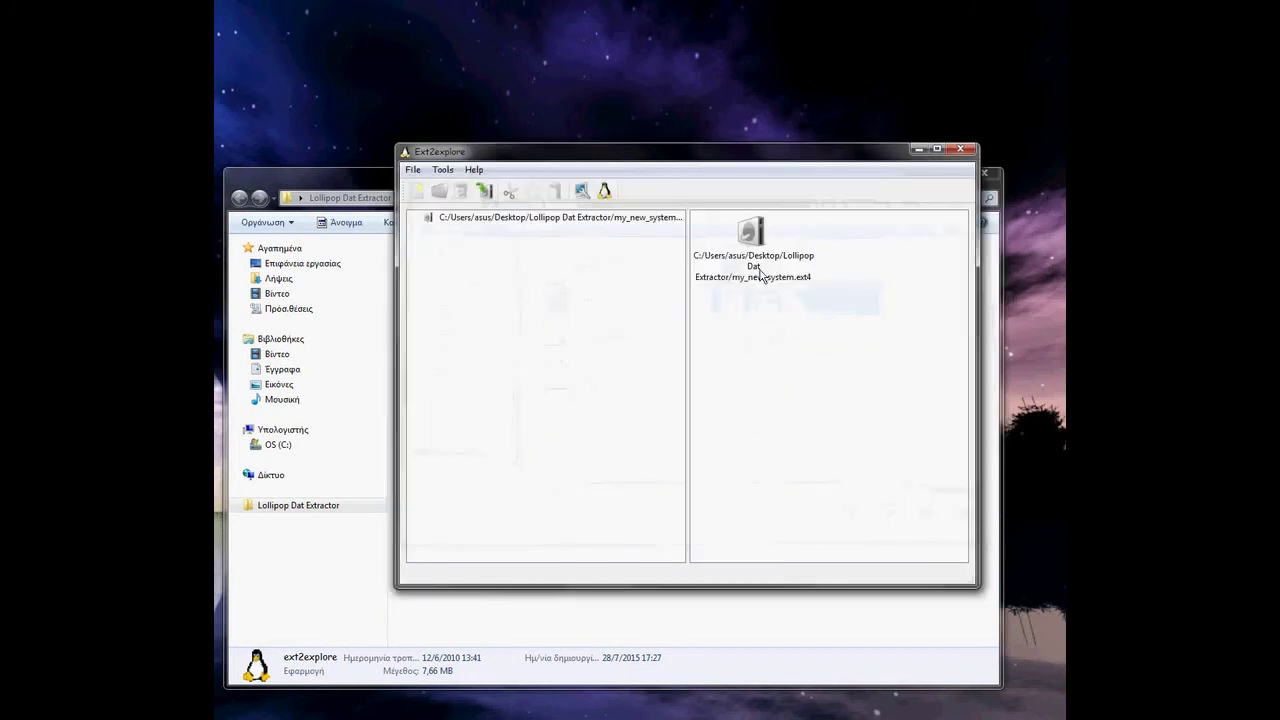
- Browse the loaded image's contents and expand the Camera2 folder inside the app folder
double_click(752, 238)
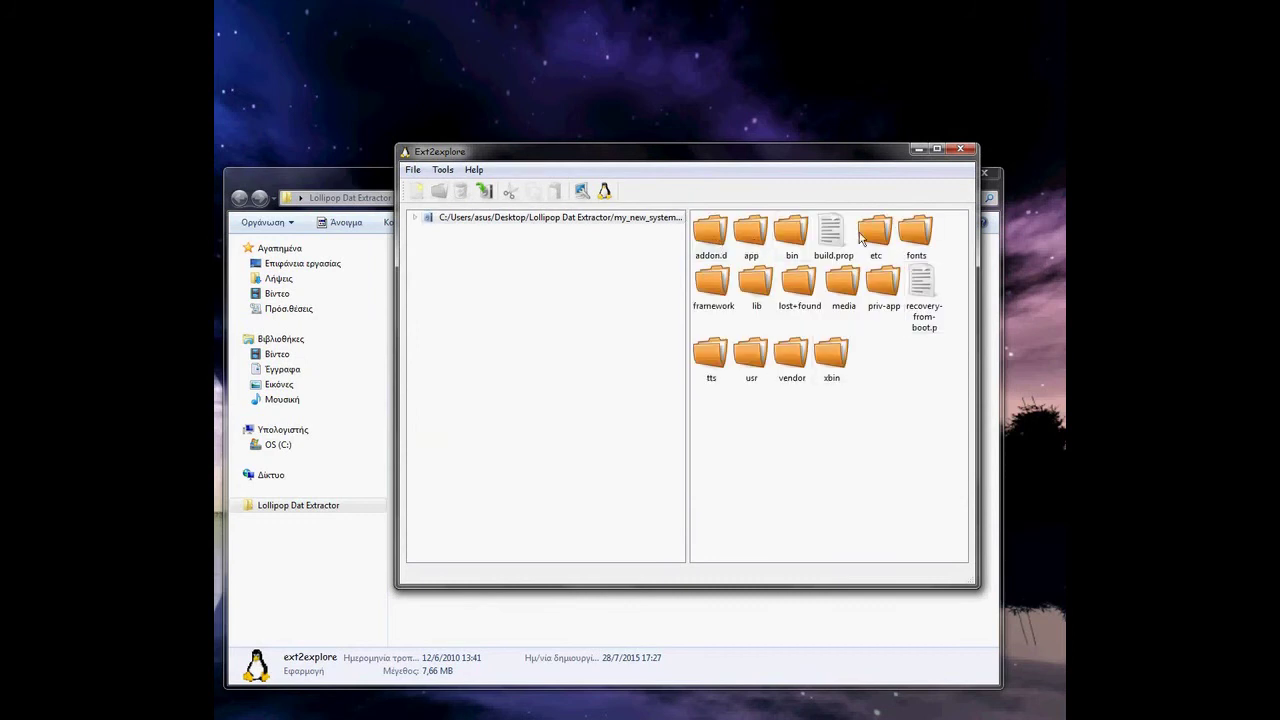
double_click(766, 232)
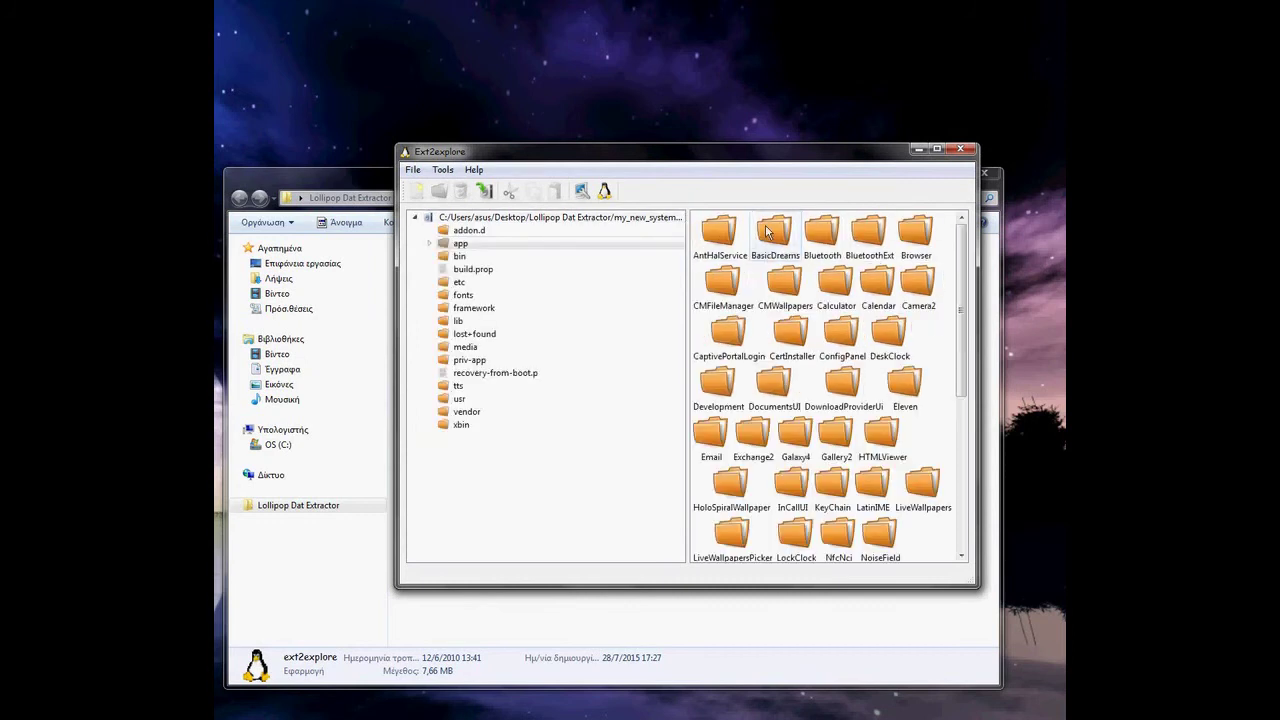
double_click(460, 244)
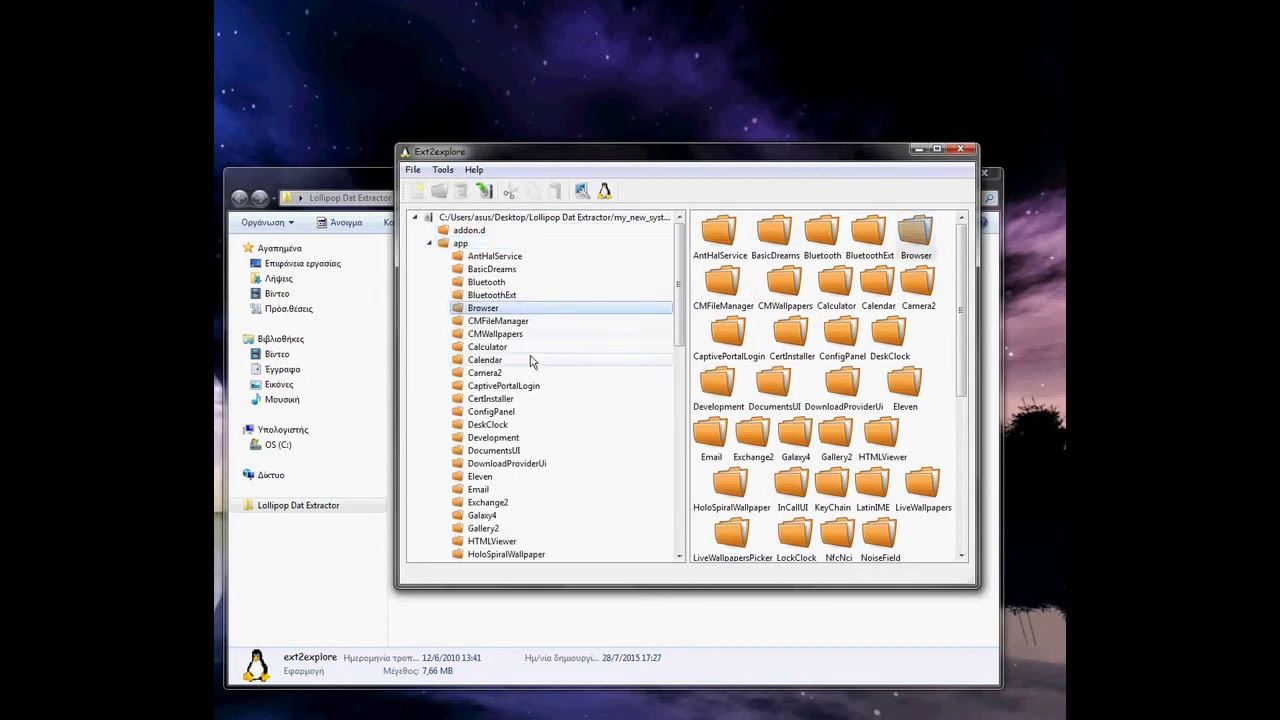
double_click(505, 373)
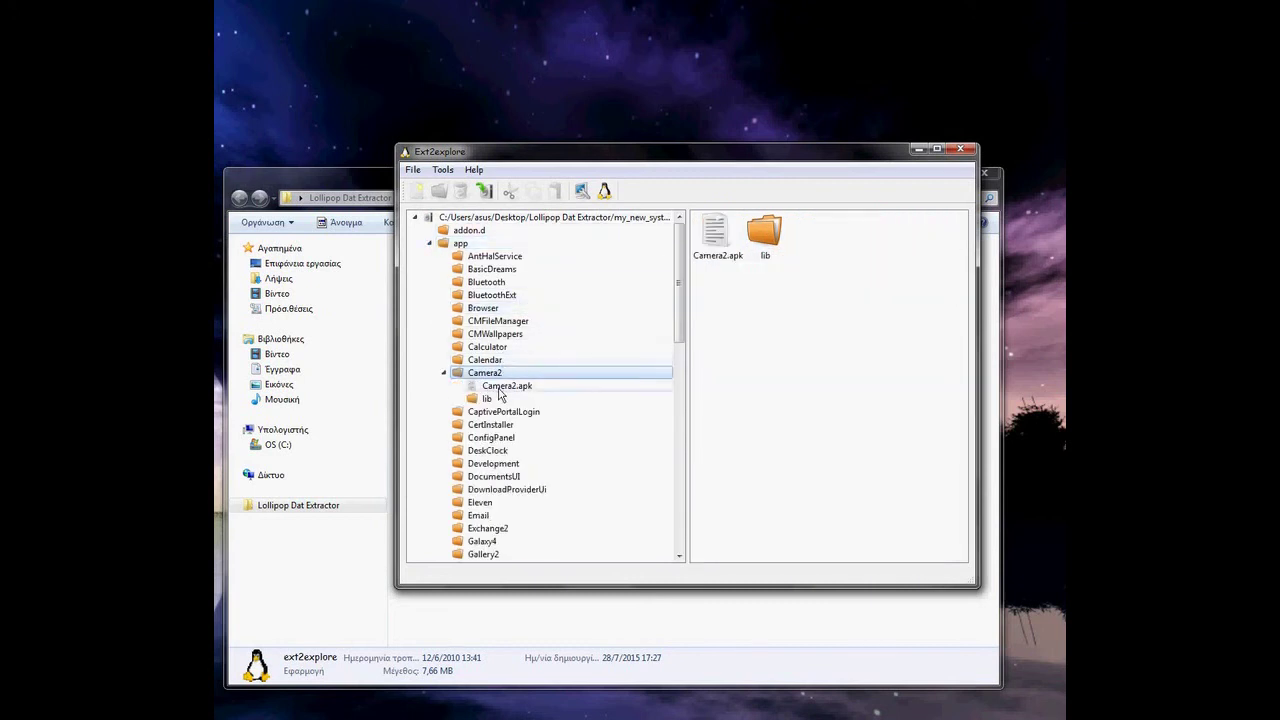
- Save Camera2.apk from the image into the Lollipop Dat Extractor folder and close Ext2explore
click(521, 390)
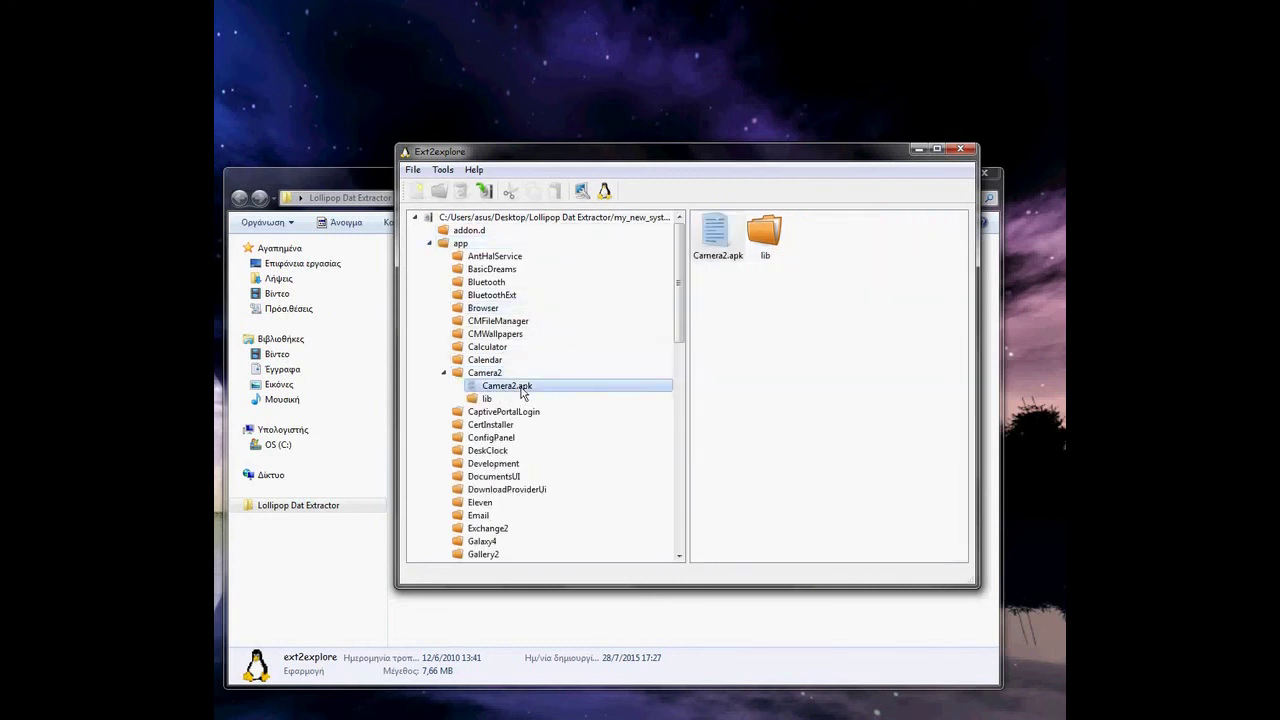
right_click(712, 258)
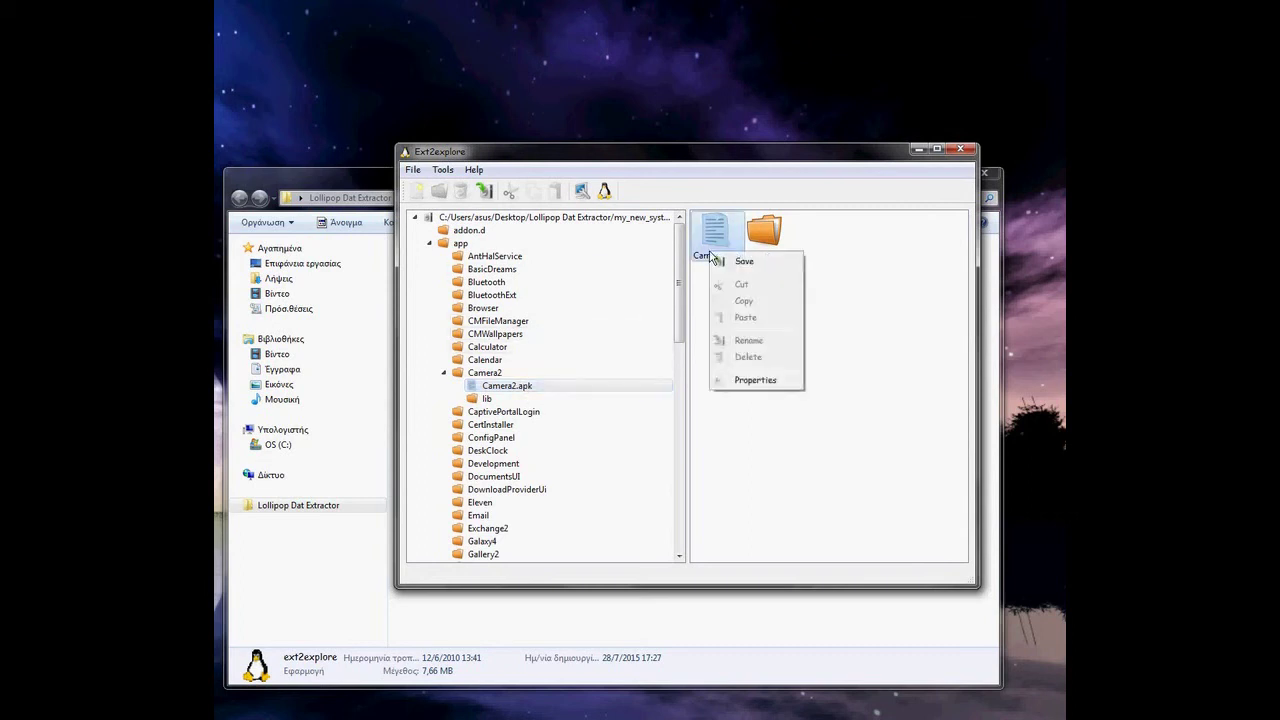
click(725, 268)
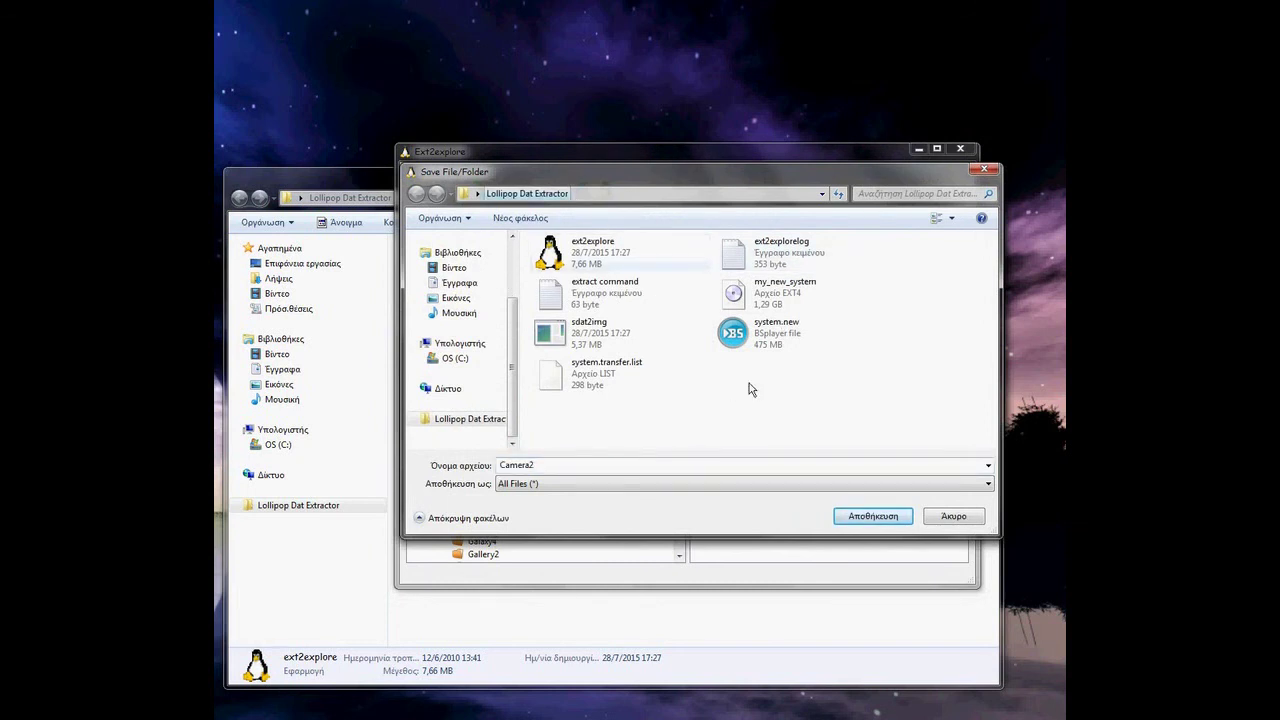
click(866, 515)
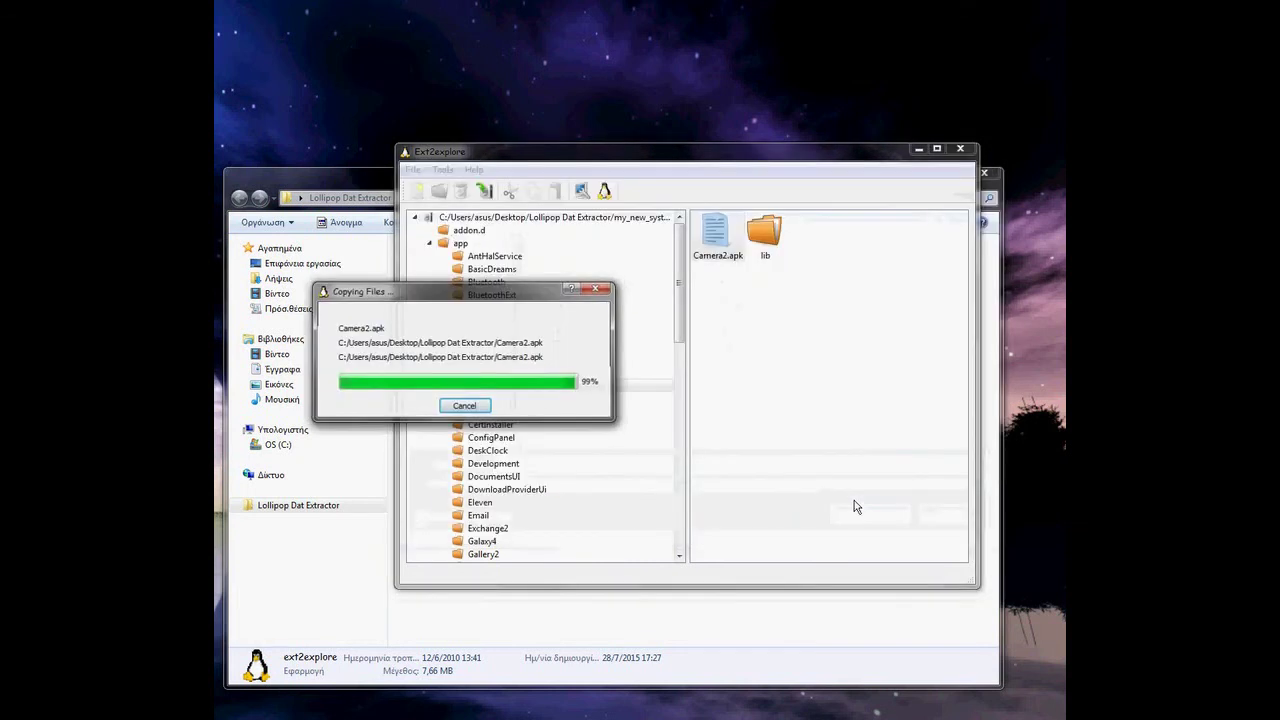
click(958, 150)
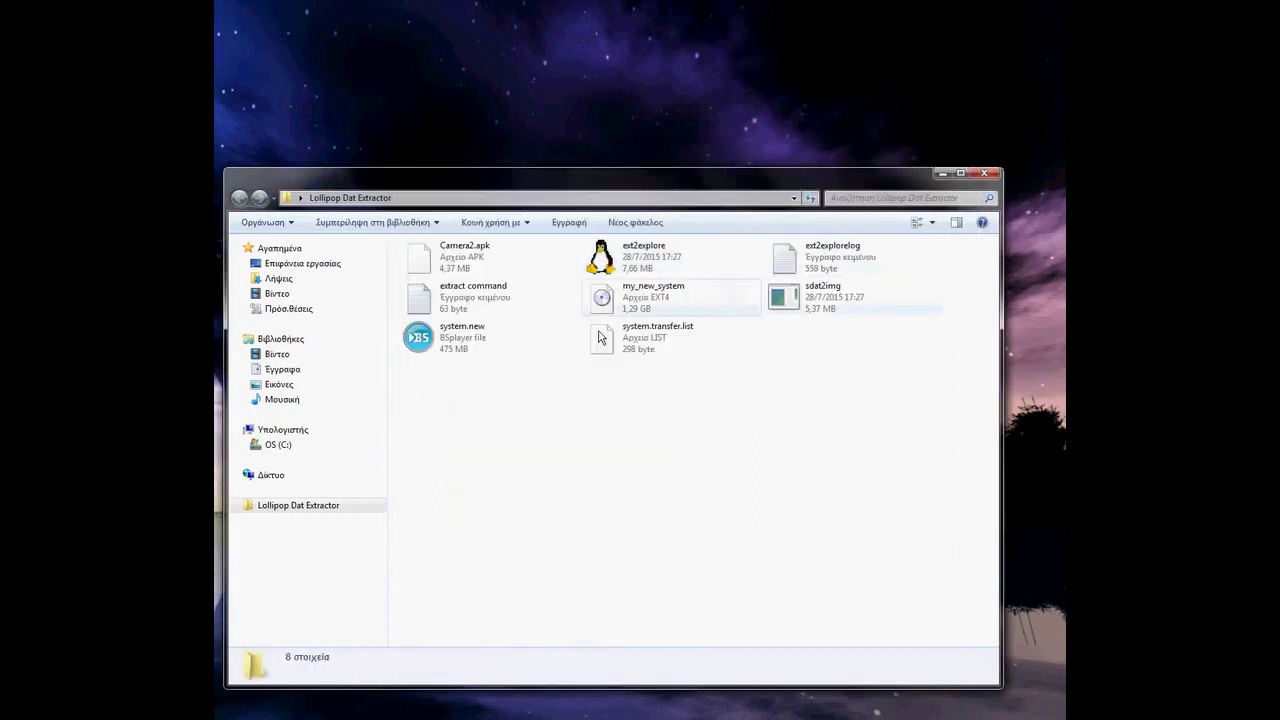
- Check the extracted Camera2.apk in the Lollipop Dat Extractor folder and close the folder window
click(465, 256)
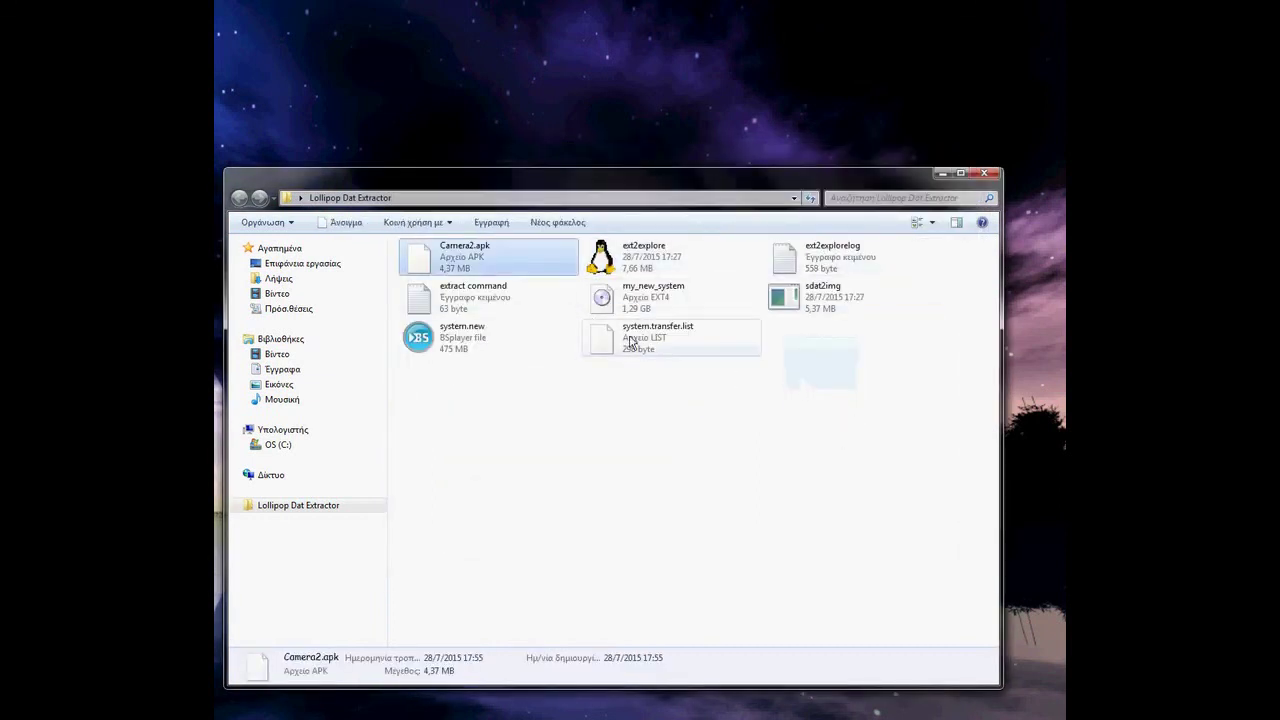
click(488, 252)
click(537, 429)
key(ctrl+z)
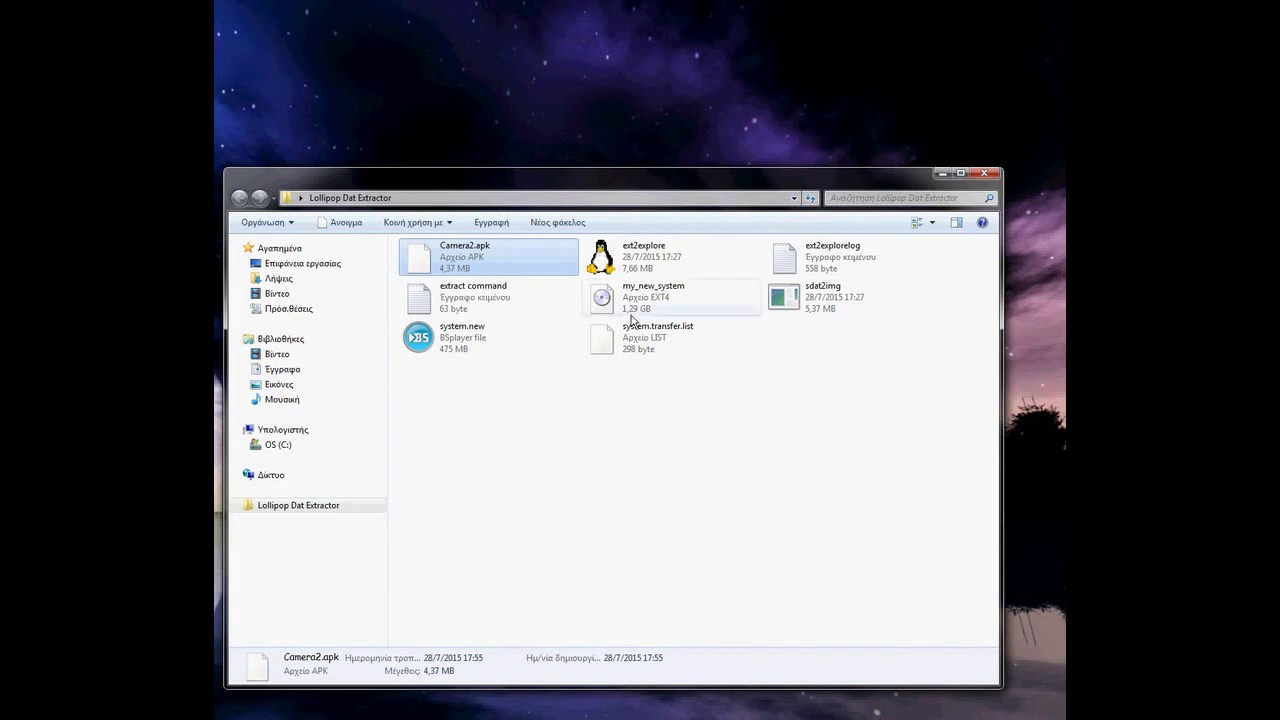
click(985, 175)
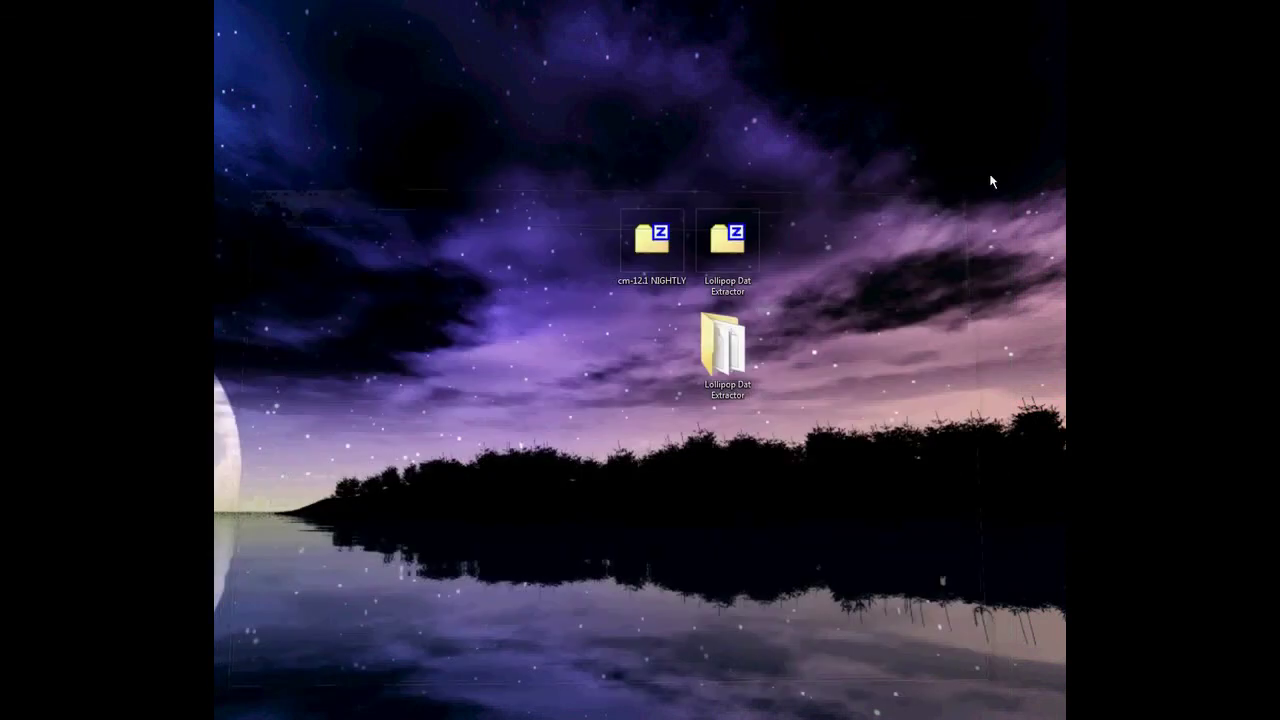